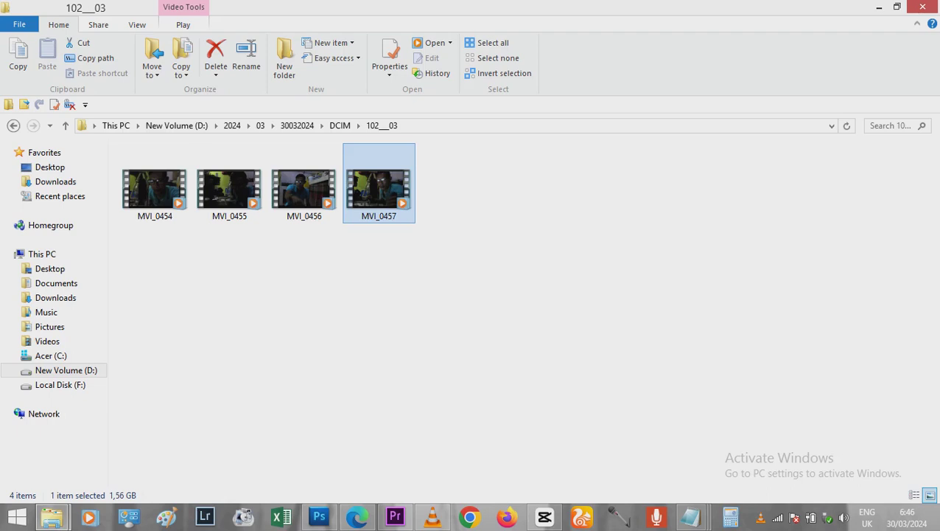
# - Drag the MVI_0456 video from the 102___03 folder over to the CapCut window
pyautogui.click(303, 188)
pyautogui.moveTo(304, 188); pyautogui.dragTo(545, 514)
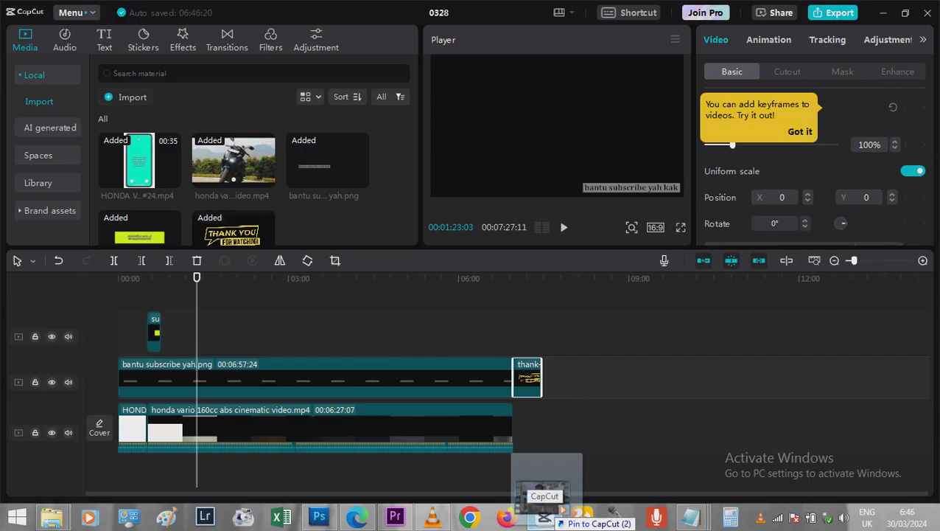
# - Drop MVI_0456 onto the top timeline track and select the new long clip
pyautogui.moveTo(554, 516)
pyautogui.mouseDown()
pyautogui.moveTo(506, 367)
pyautogui.moveTo(421, 355)
pyautogui.mouseUp()
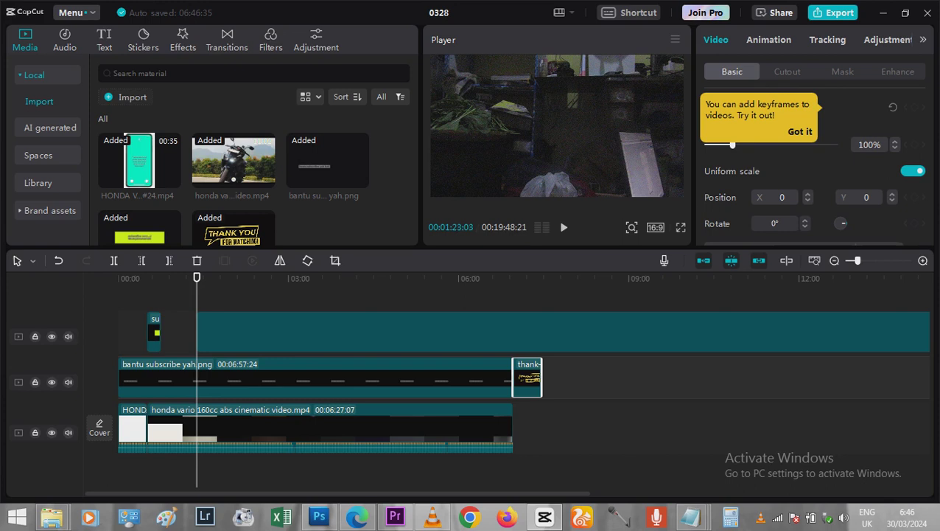
pyautogui.click(516, 332)
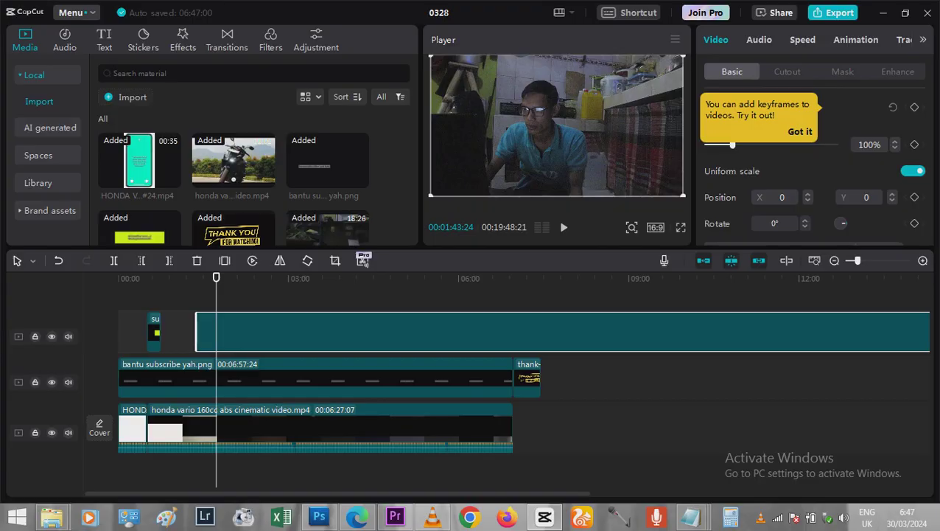
# - Cut the opening of MVI_0456 so it runs 18:15:04, and mute its track's audio
pyautogui.moveTo(216, 277); pyautogui.dragTo(206, 277)
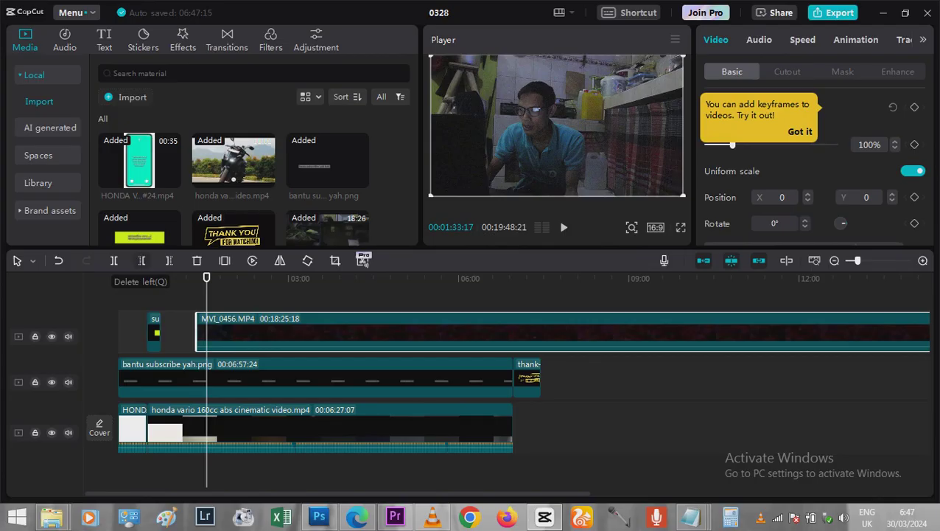
pyautogui.click(142, 261)
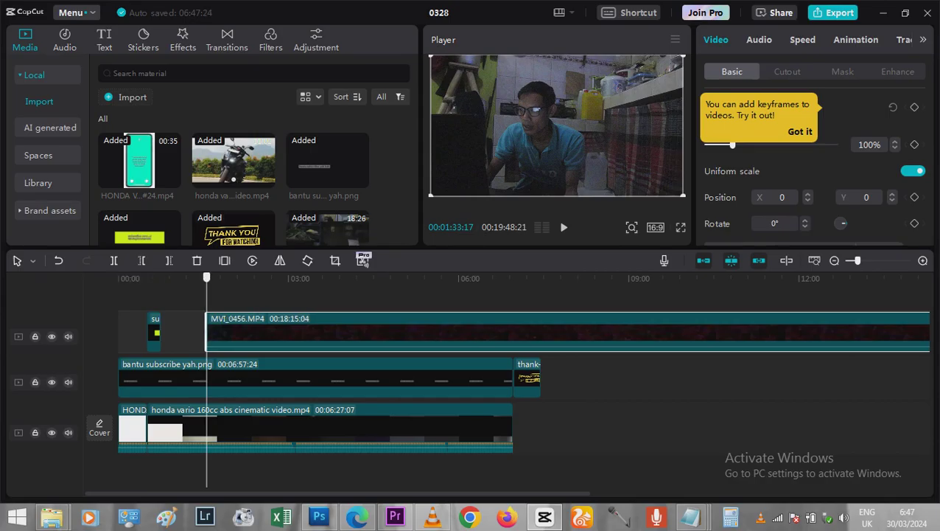
pyautogui.moveTo(206, 277); pyautogui.dragTo(234, 277)
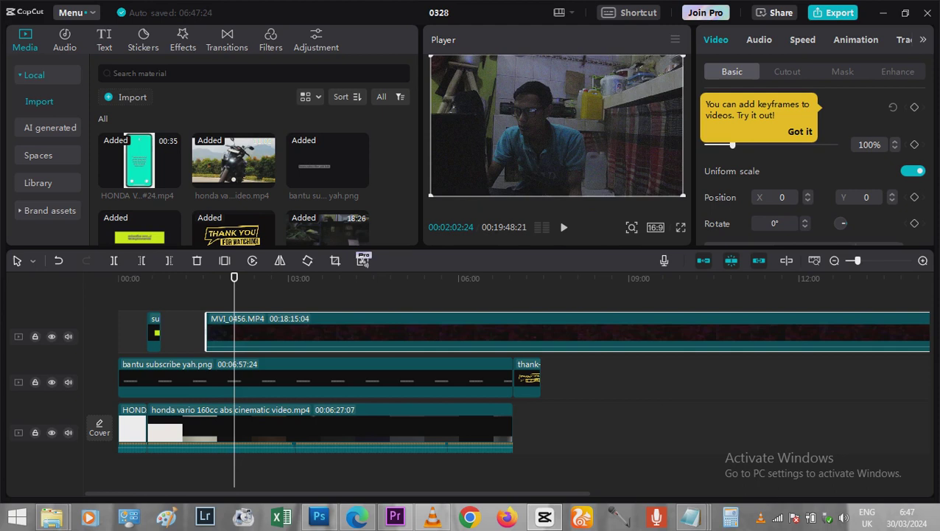
pyautogui.click(68, 336)
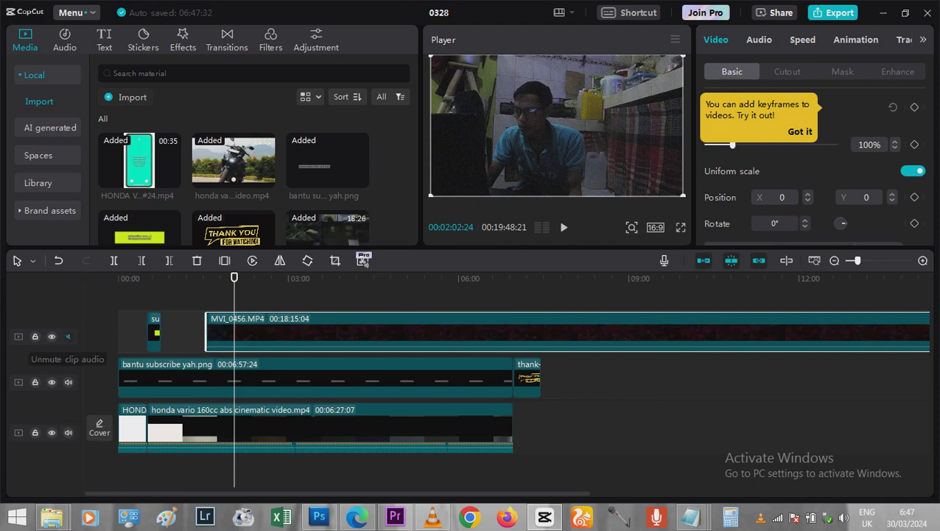
pyautogui.hotkey('ctrl', '-')
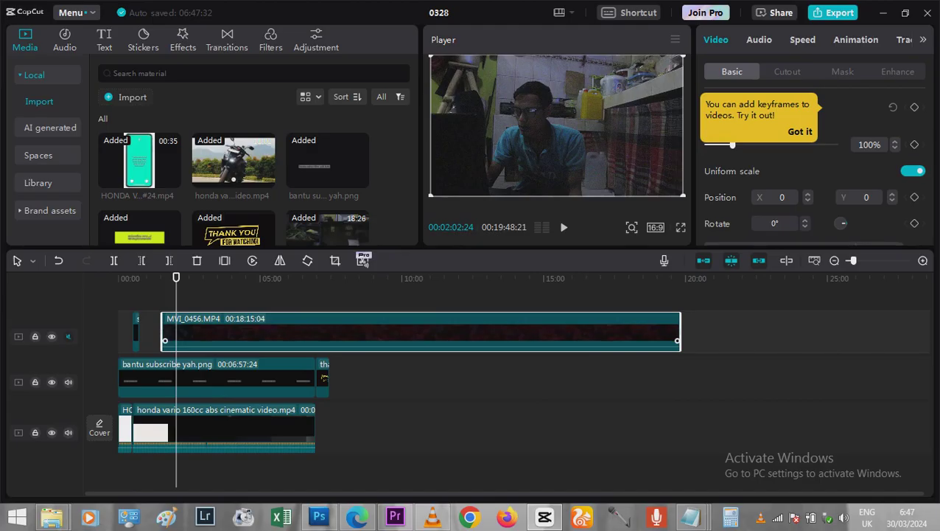
# - Put MVI_0456 on the middle track with the thank-you clip after it, raising both overlay clips
pyautogui.moveTo(420, 332); pyautogui.dragTo(613, 379)
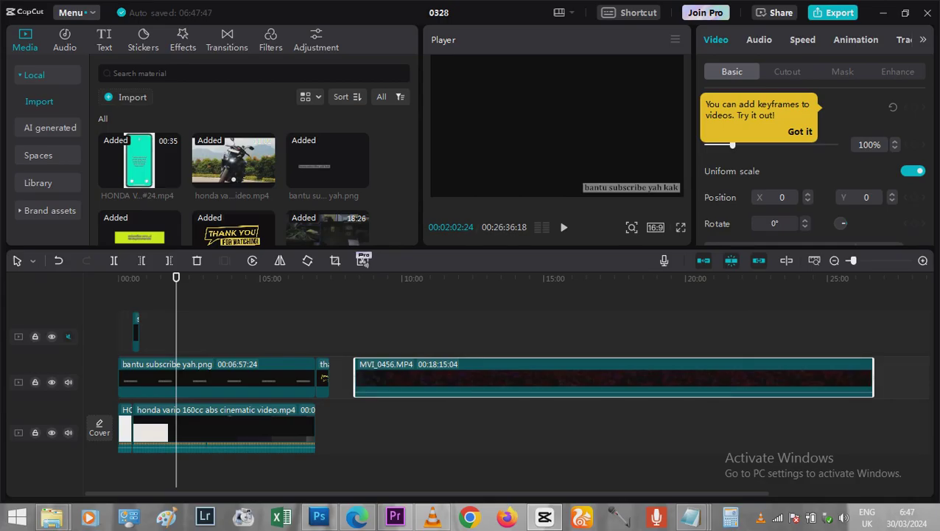
pyautogui.moveTo(323, 378)
pyautogui.mouseDown()
pyautogui.moveTo(881, 389)
pyautogui.moveTo(880, 377)
pyautogui.mouseUp()
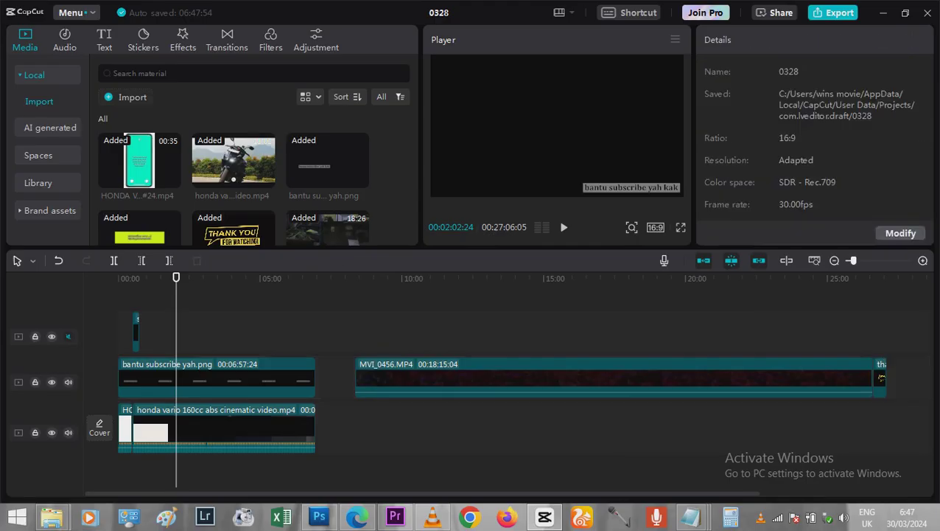
pyautogui.click(162, 376)
pyautogui.keyDown('ctrl'); pyautogui.click(135, 331); pyautogui.keyUp('ctrl')
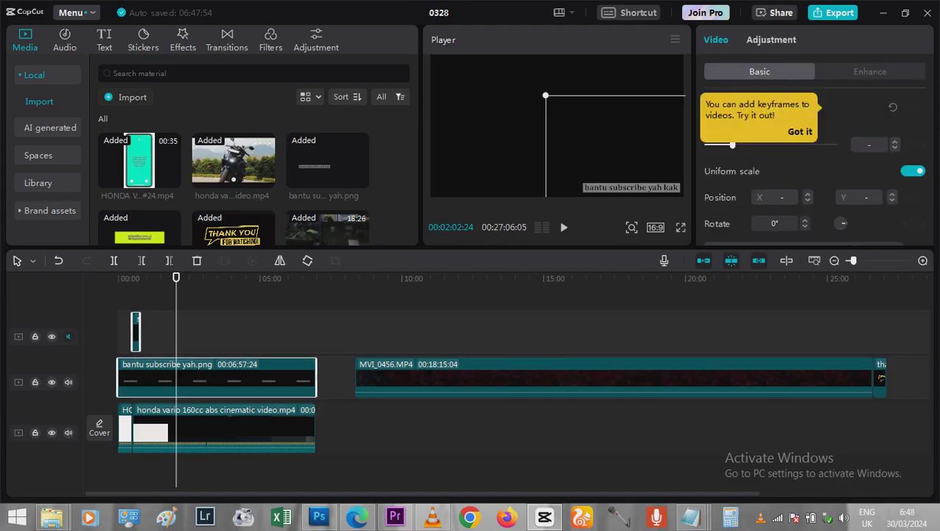
pyautogui.moveTo(214, 380); pyautogui.dragTo(214, 354)
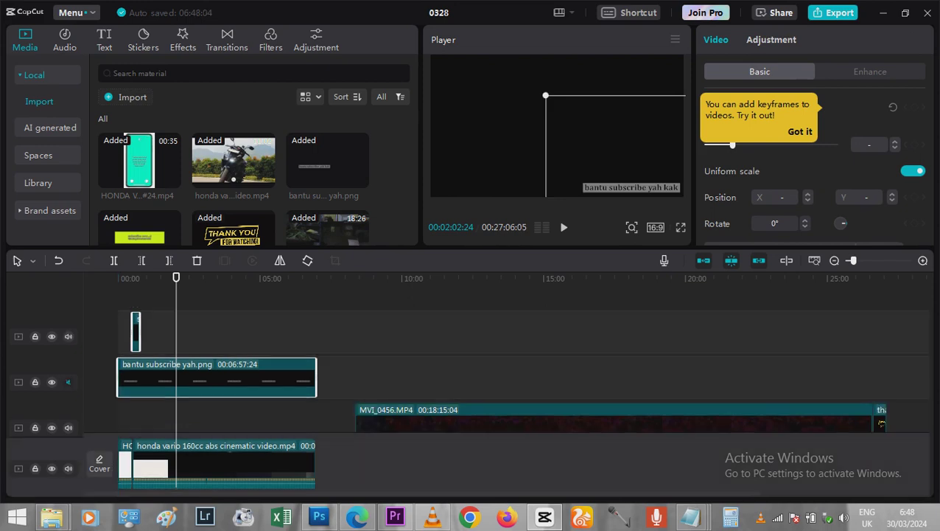
# - Slide MVI_0456 to the very start of its track at 00:00
pyautogui.click(912, 422)
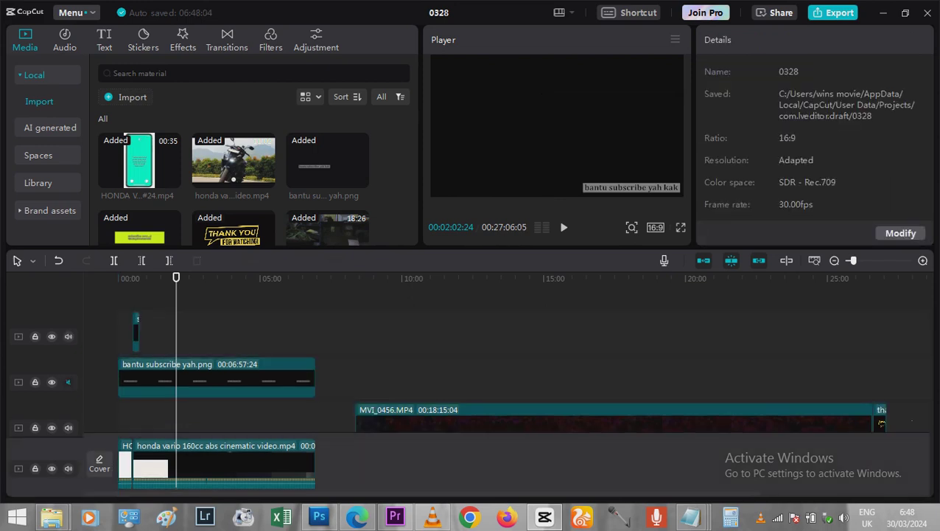
pyautogui.click(882, 422)
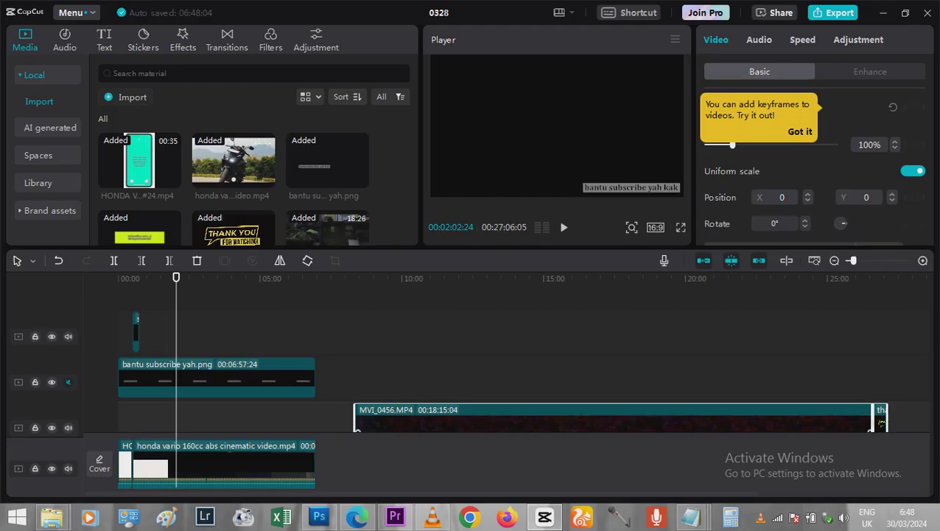
pyautogui.moveTo(881, 422); pyautogui.dragTo(644, 422)
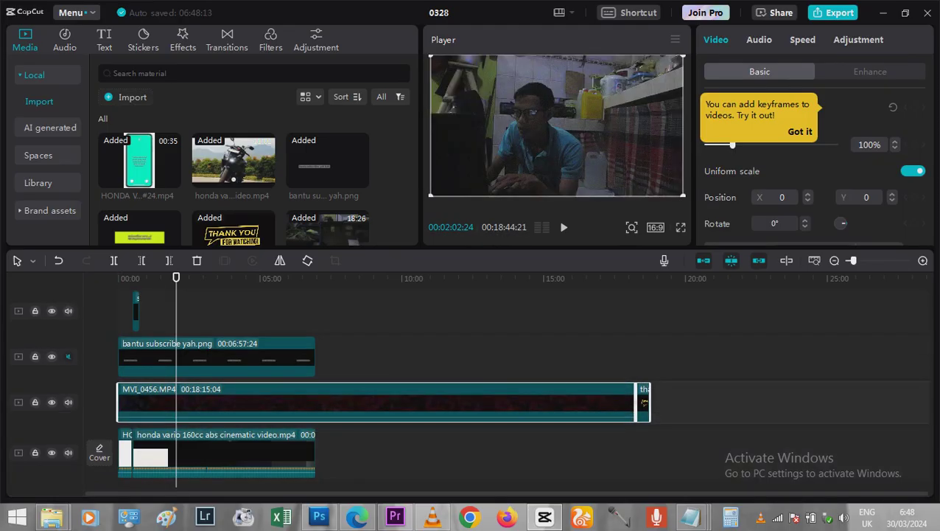
# - Delete the bantu subscribe yah.png overlay, then undo to restore its track
pyautogui.click(545, 95)
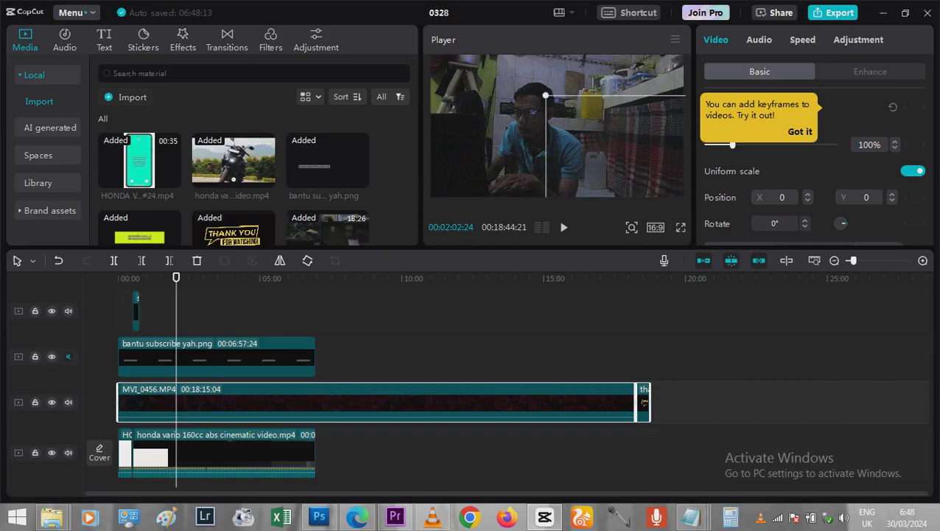
pyautogui.click(217, 356)
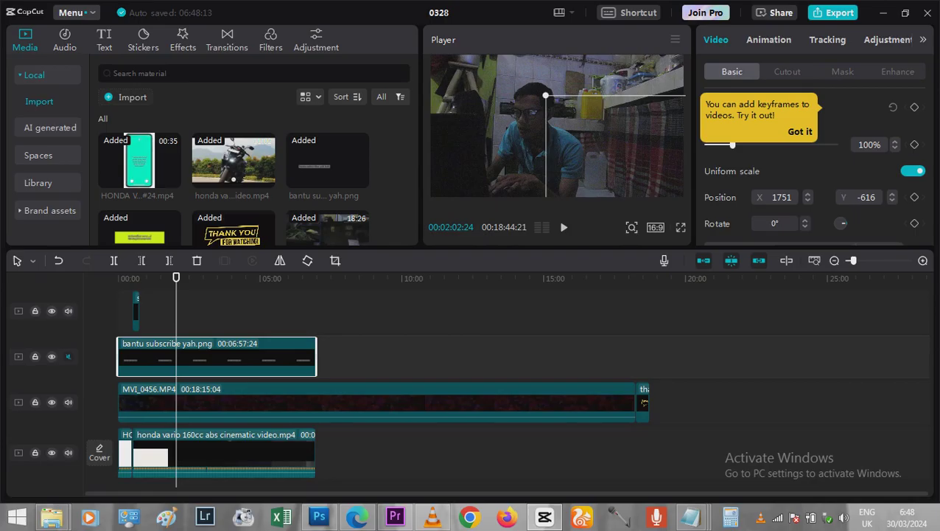
pyautogui.press('Delete')
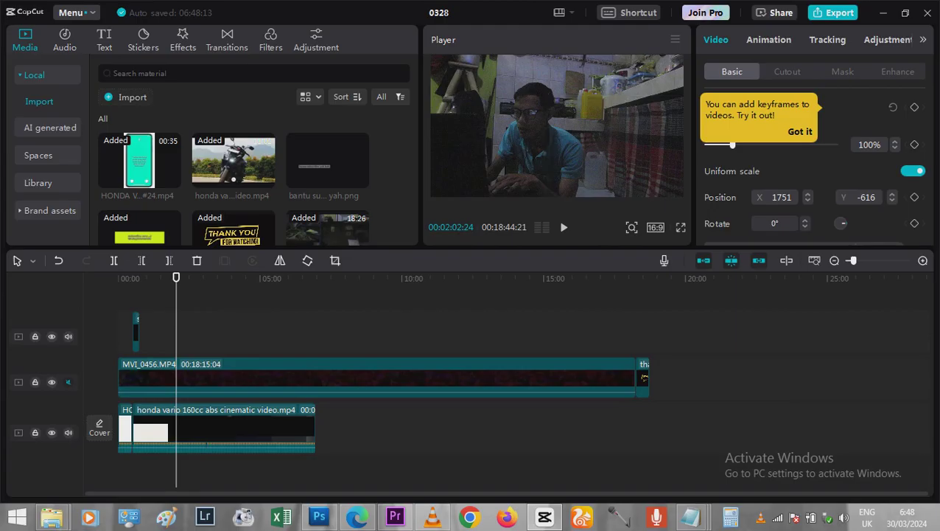
pyautogui.press('Escape')
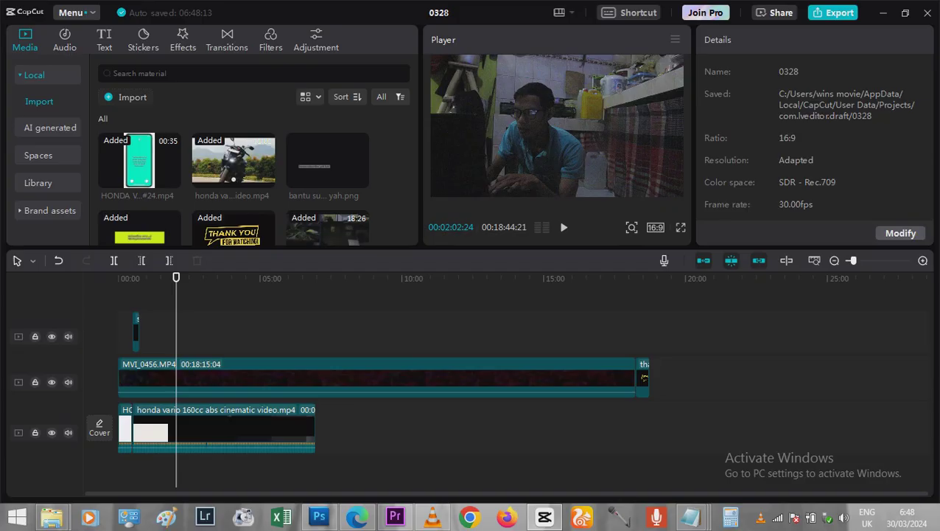
pyautogui.hotkey('ctrl', 'z')
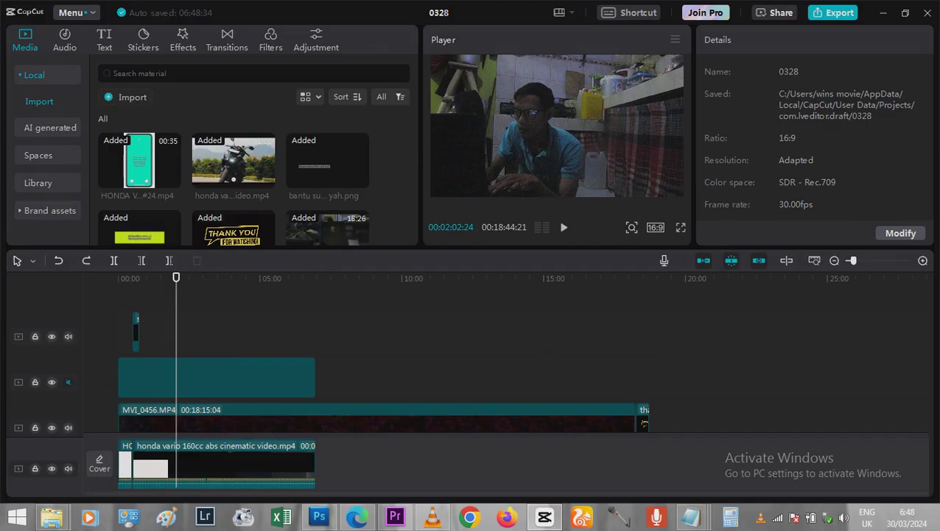
# - Move the bantu subscribe overlay toward the frame centre, then select its short copy
pyautogui.click(288, 372)
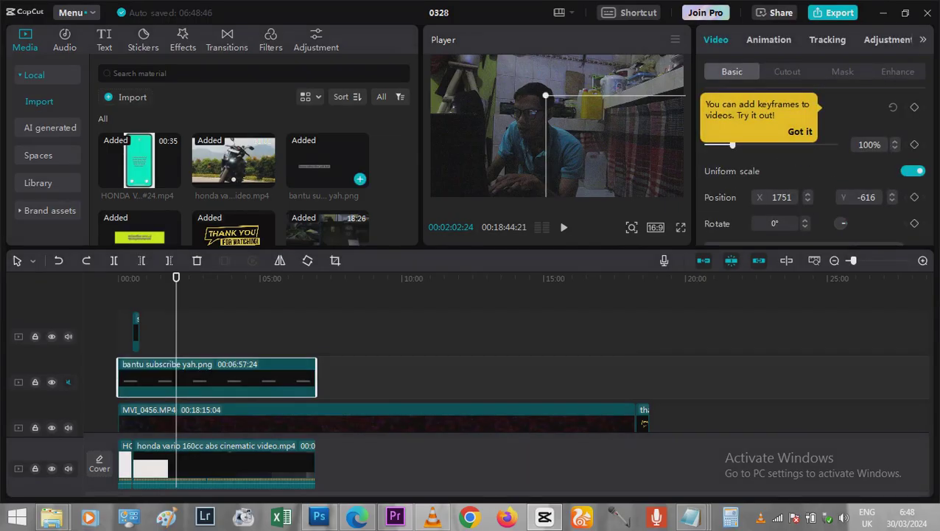
pyautogui.click(327, 160)
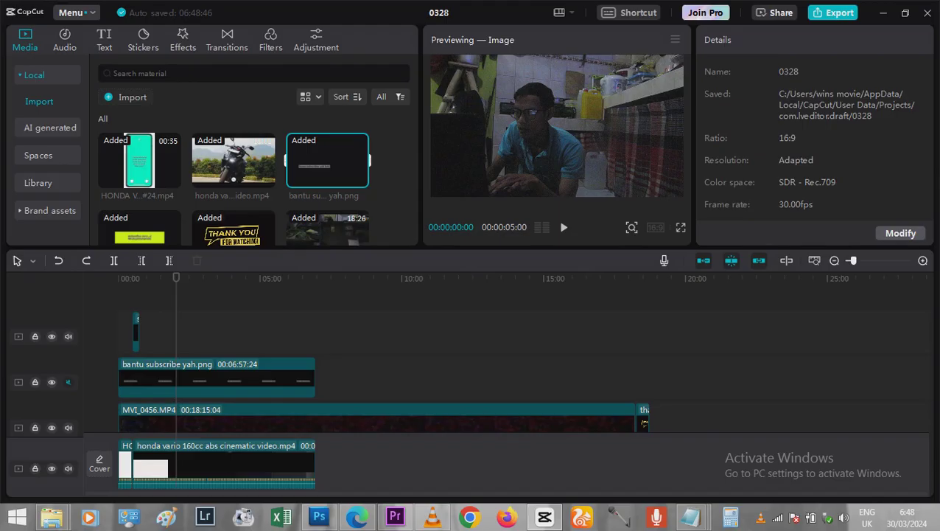
pyautogui.click(288, 376)
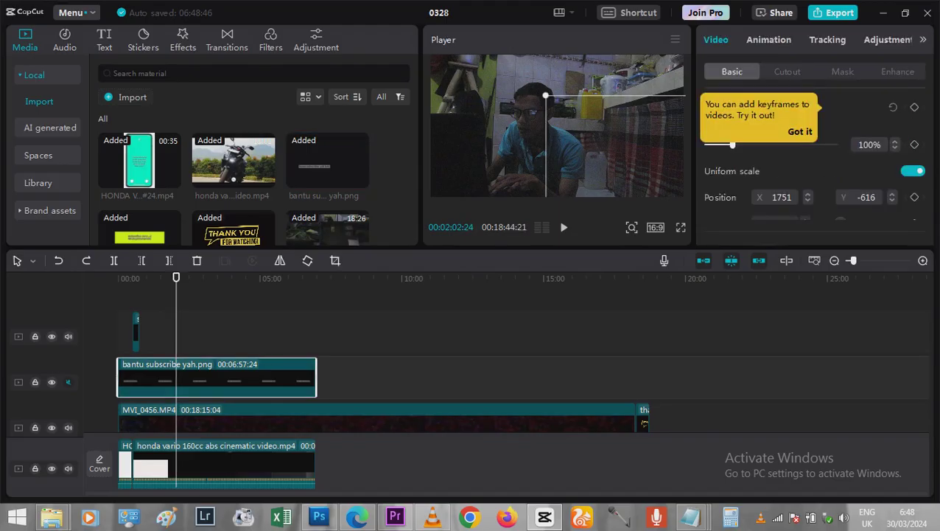
pyautogui.moveTo(560, 118)
pyautogui.mouseDown()
pyautogui.moveTo(486, 77)
pyautogui.moveTo(445, 78)
pyautogui.mouseUp()
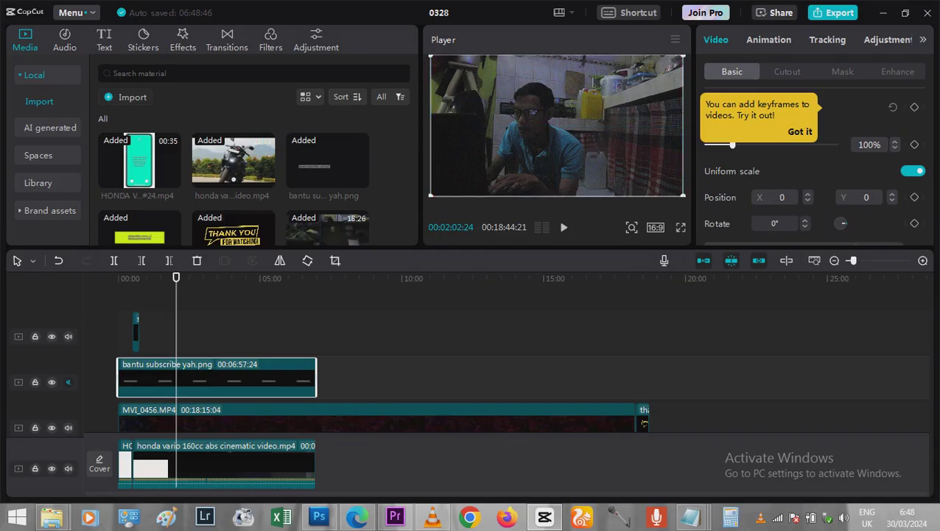
pyautogui.moveTo(328, 162)
pyautogui.press('Escape')
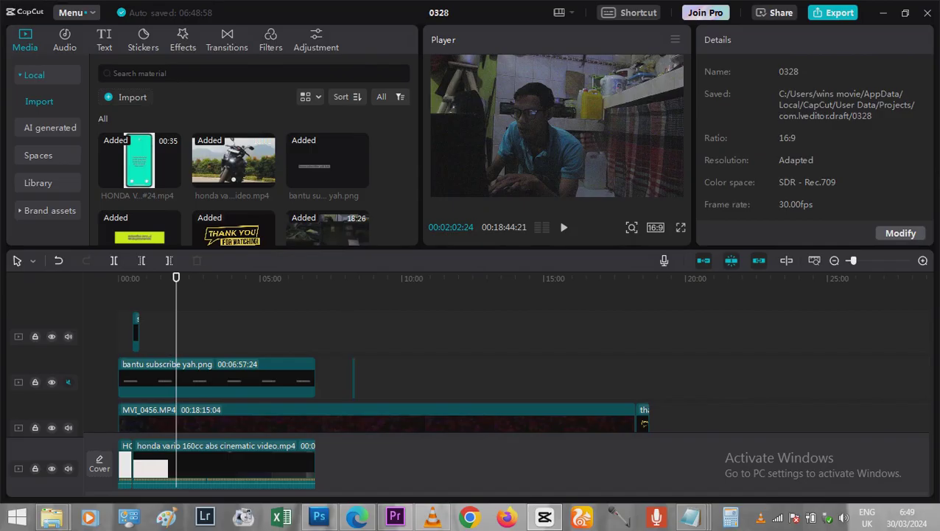
pyautogui.click(353, 377)
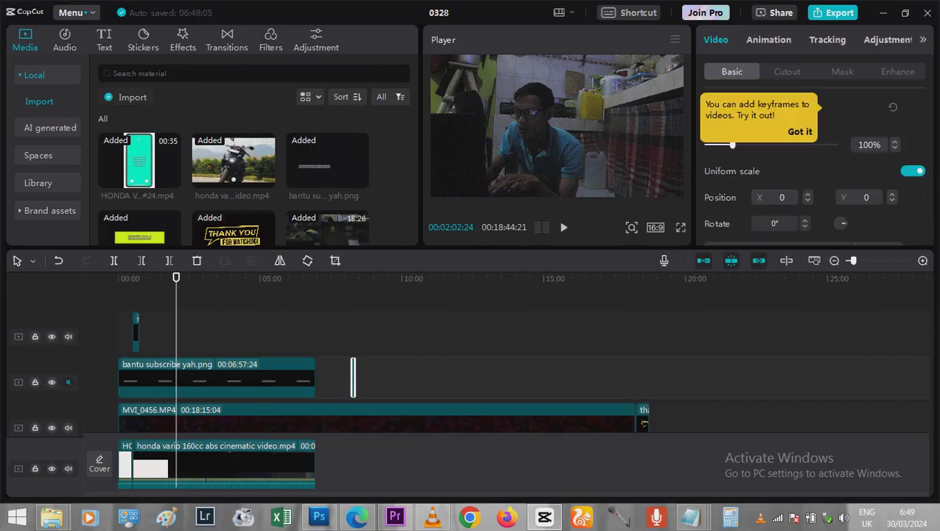
# - Lengthen the second subscribe clip and move its text to the lower right of the frame
pyautogui.moveTo(354, 378); pyautogui.dragTo(440, 377)
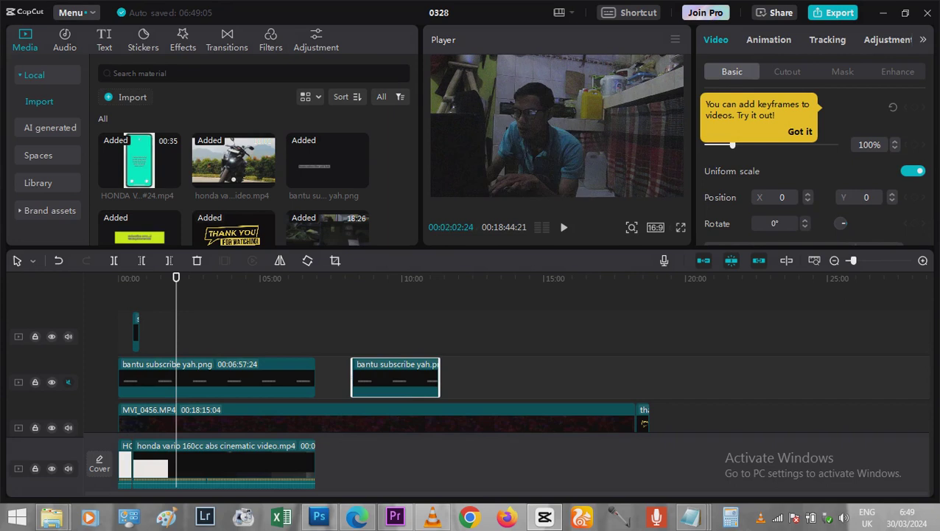
pyautogui.press('Escape')
pyautogui.click(391, 278)
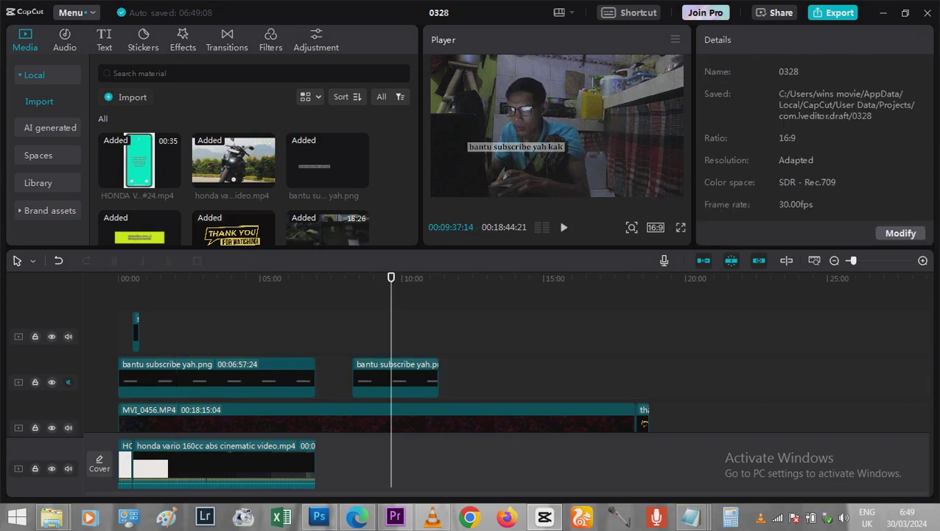
pyautogui.click(396, 379)
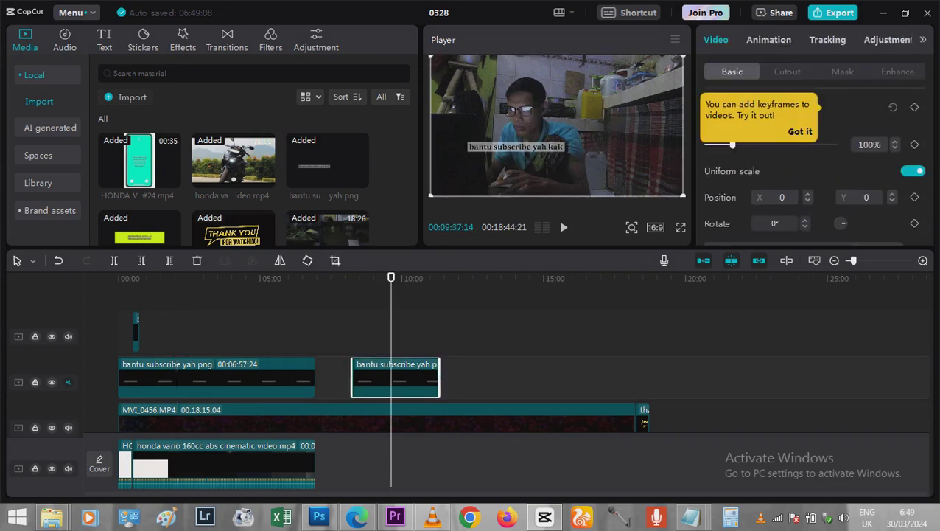
pyautogui.moveTo(516, 146); pyautogui.dragTo(631, 189)
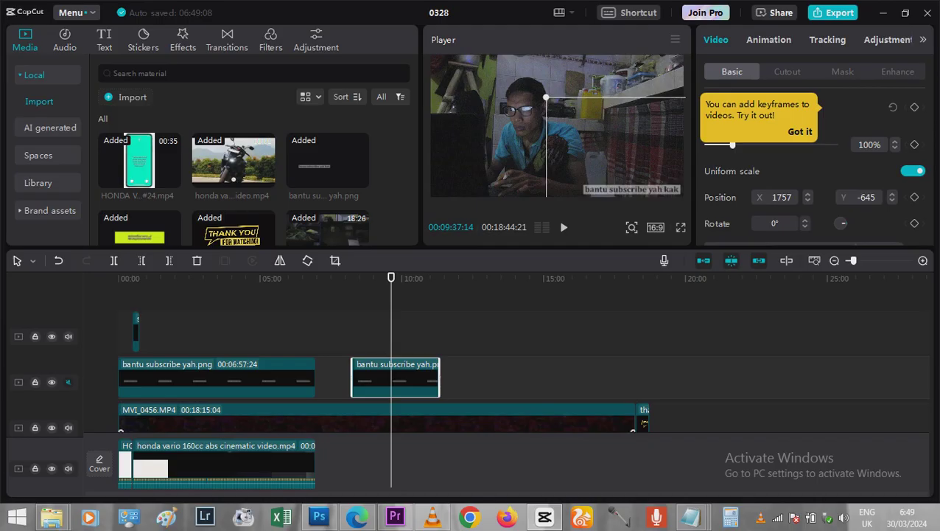
# - Delete the first subscribe clip and move the remaining one to the timeline start
pyautogui.click(217, 379)
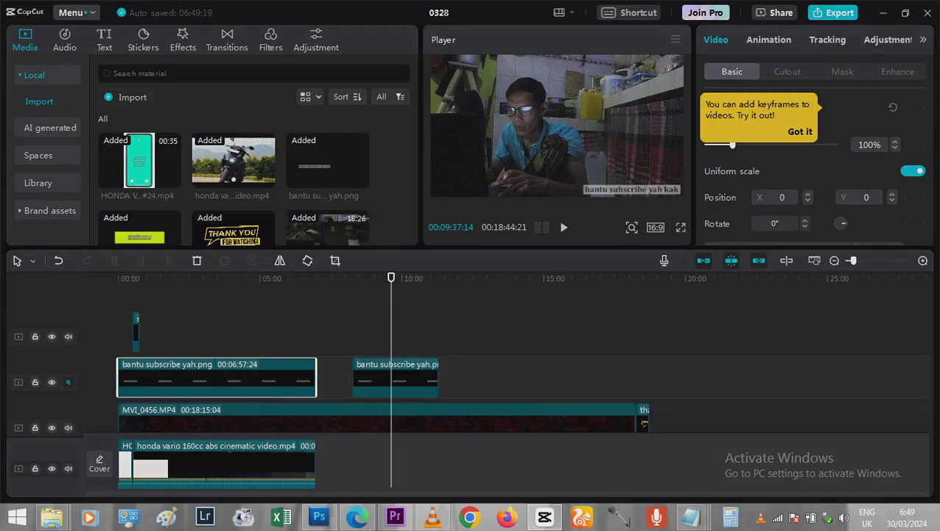
pyautogui.rightClick(266, 378)
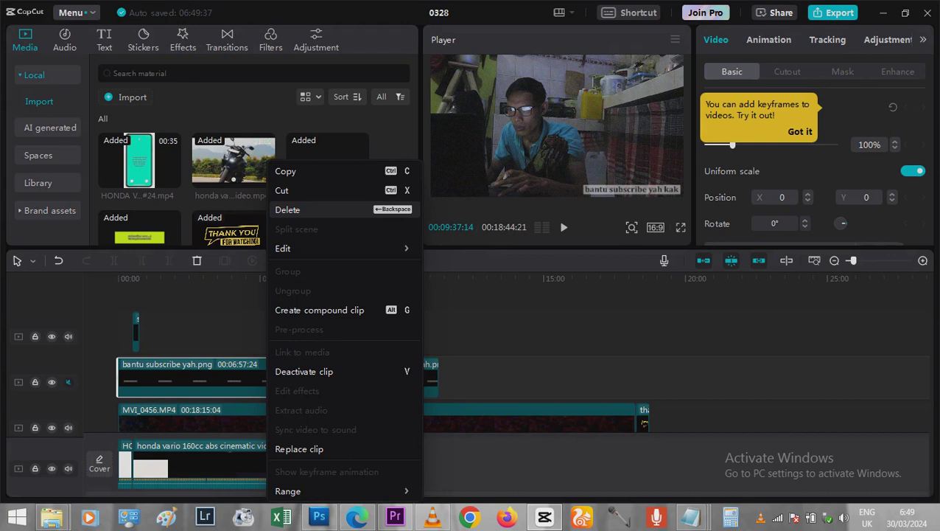
pyautogui.press('Escape')
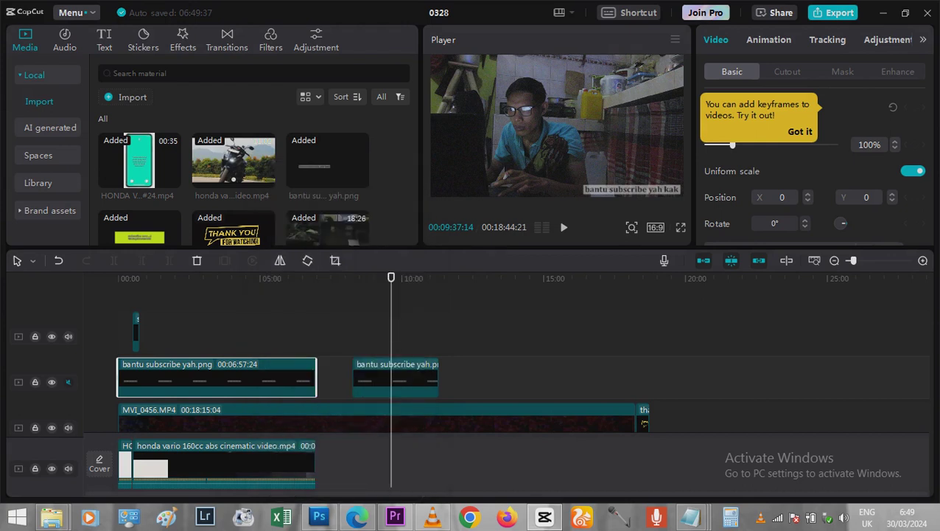
pyautogui.press('Delete')
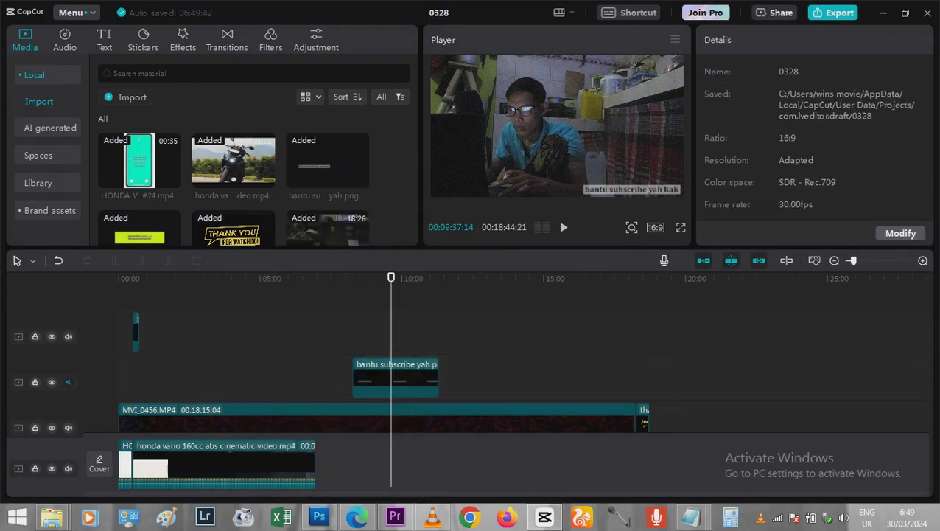
pyautogui.click(396, 379)
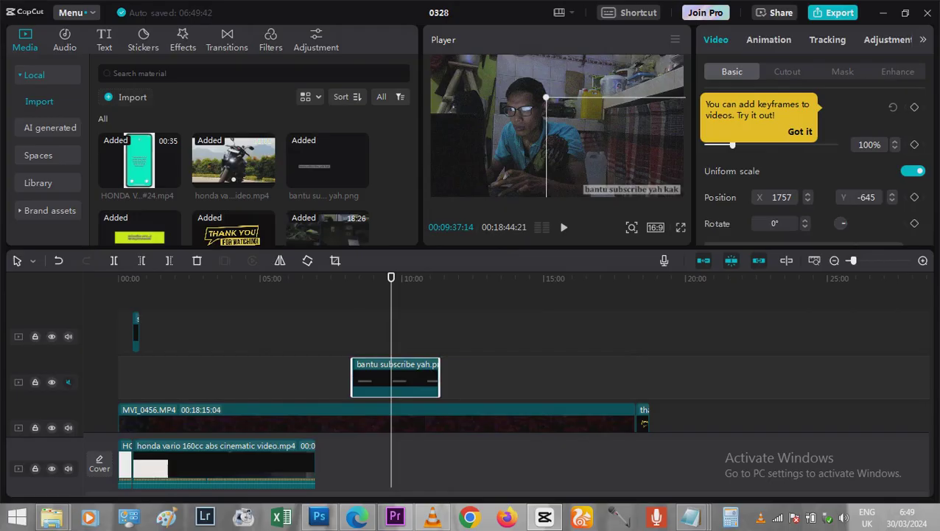
pyautogui.moveTo(396, 379); pyautogui.dragTo(162, 392)
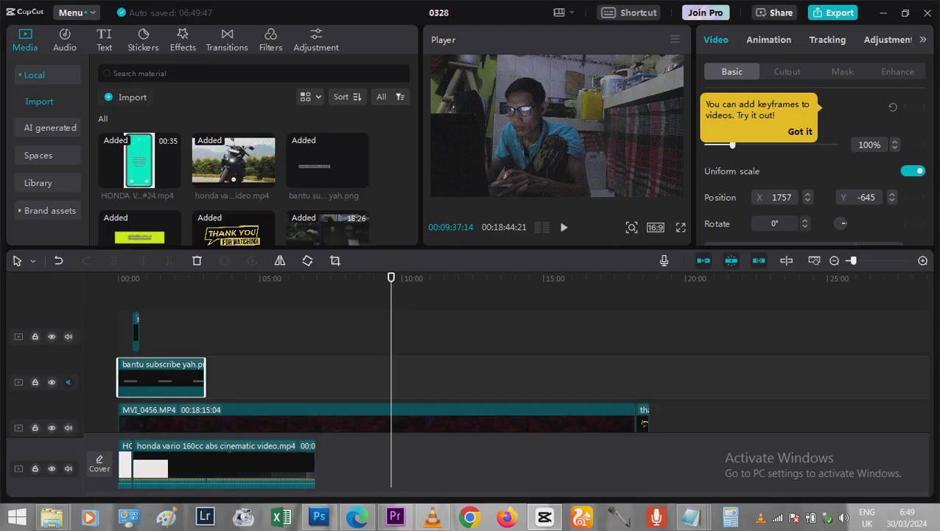
# - Extend the subscribe overlay to match MVI_0456.MP4 at 00:18:15:04 and lengthen honda vario to 00:11:01:18
pyautogui.moveTo(205, 378); pyautogui.dragTo(637, 378)
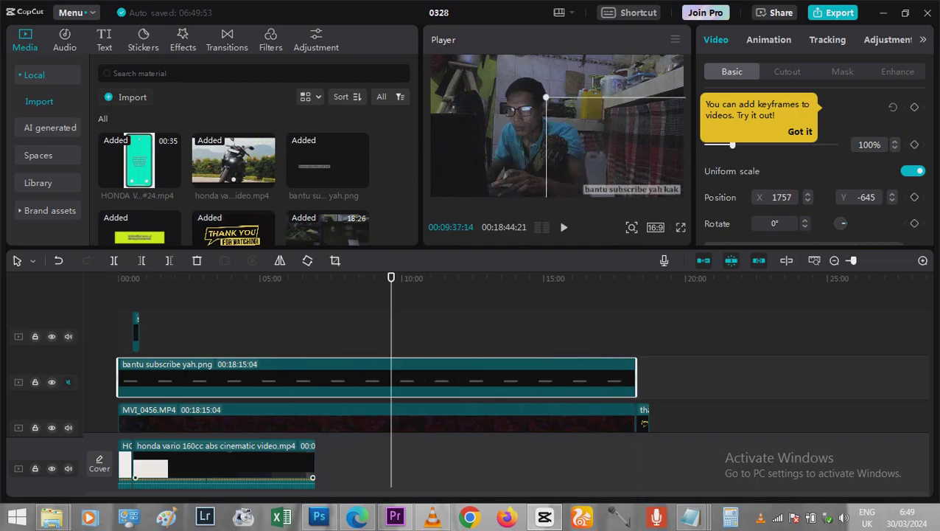
pyautogui.click(288, 461)
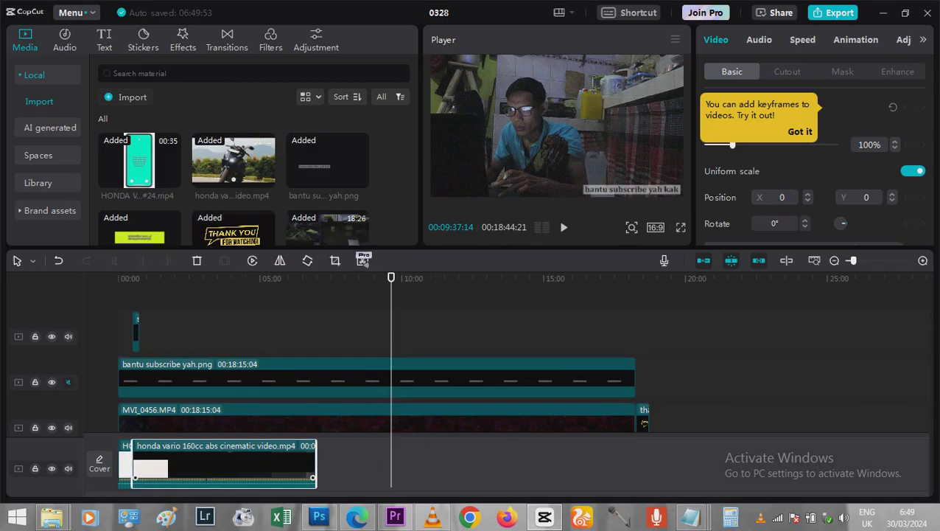
pyautogui.moveTo(316, 461); pyautogui.dragTo(419, 461)
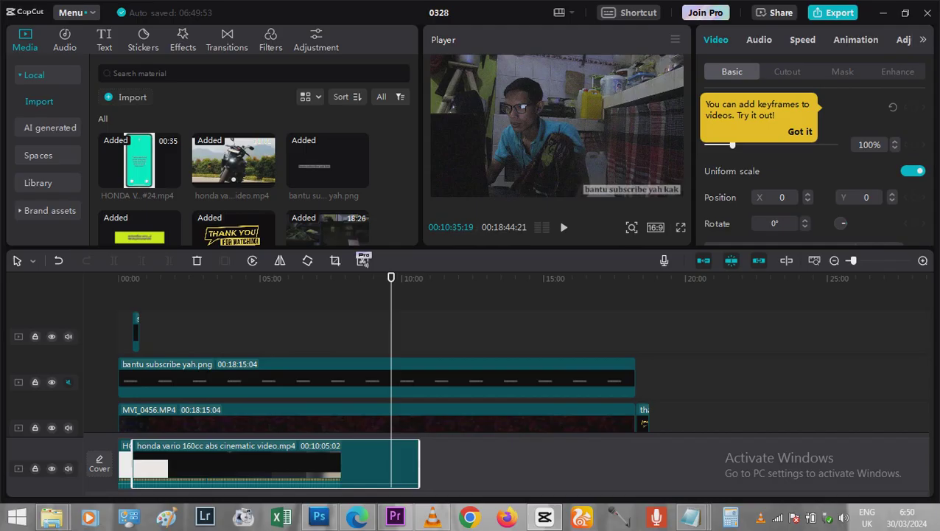
pyautogui.moveTo(420, 461); pyautogui.dragTo(445, 460)
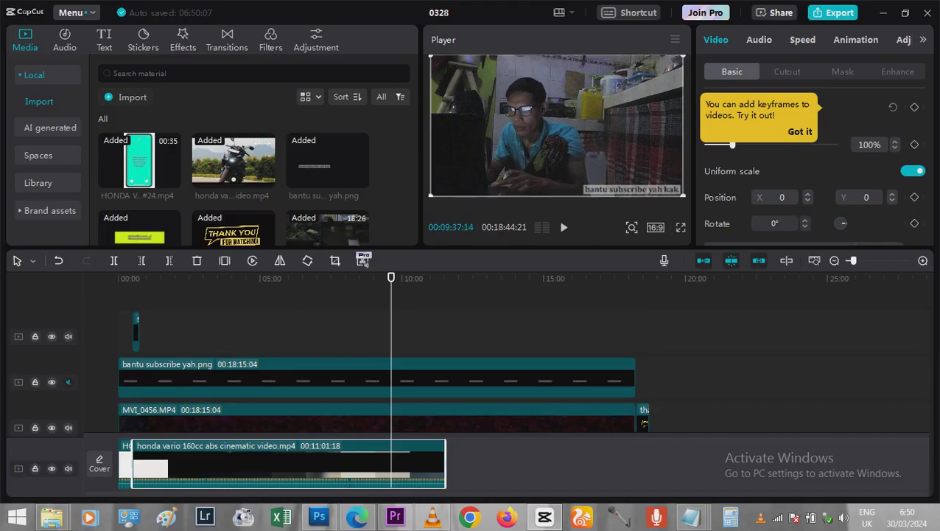
pyautogui.click(531, 310)
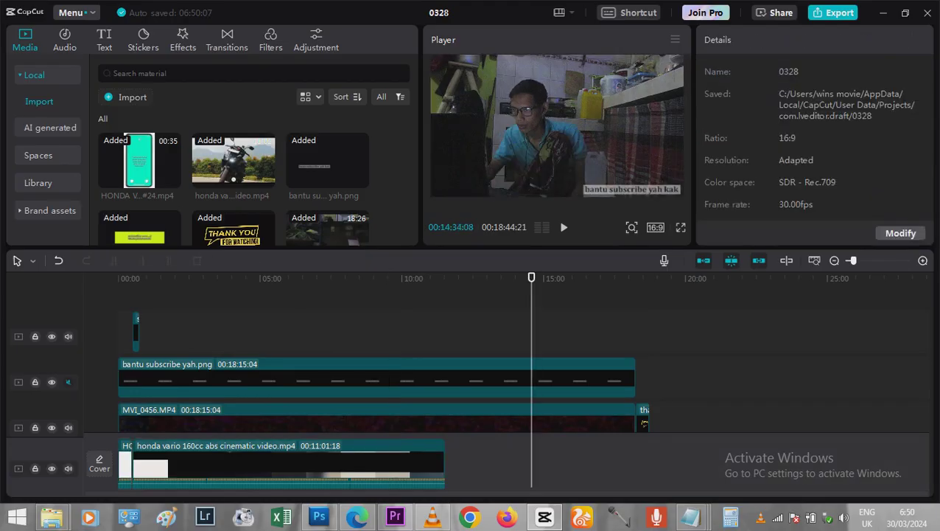
# - Place a second honda vario clip directly after the first on the bottom track
pyautogui.click(287, 463)
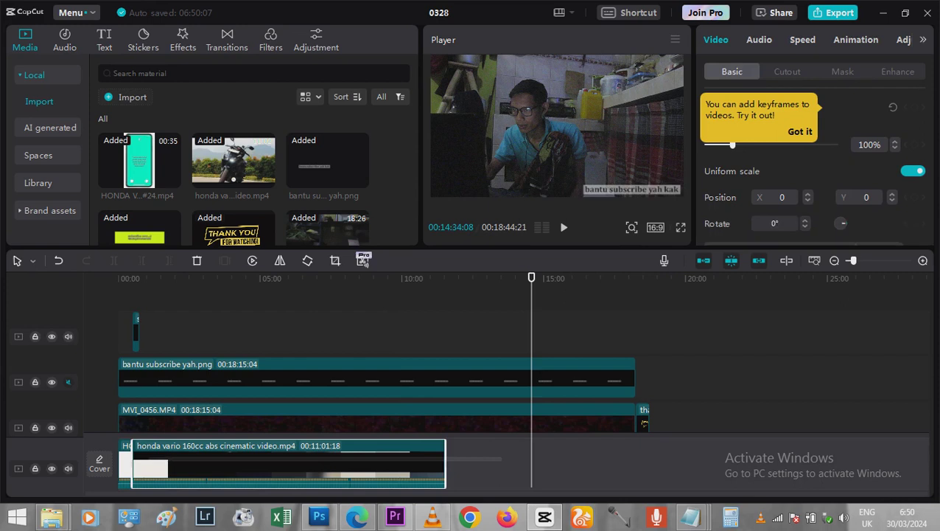
pyautogui.click(127, 472)
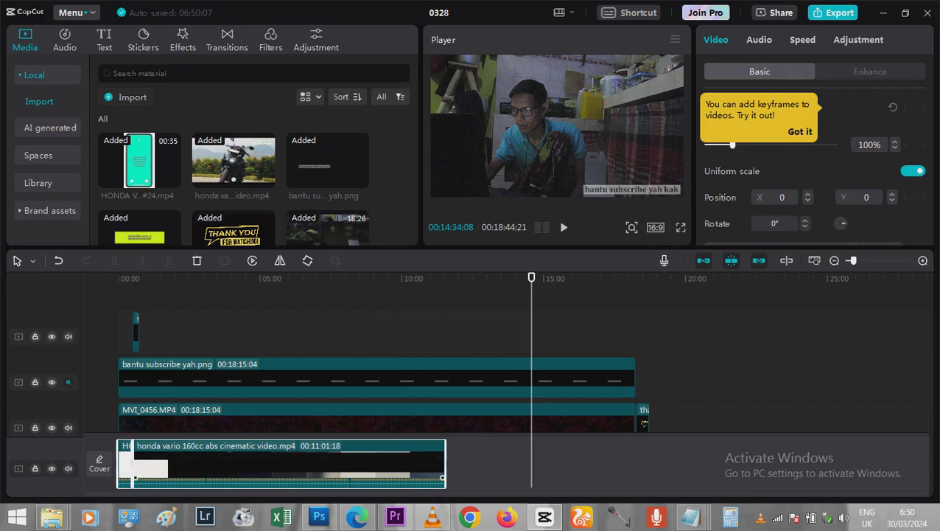
pyautogui.moveTo(133, 477); pyautogui.dragTo(540, 474)
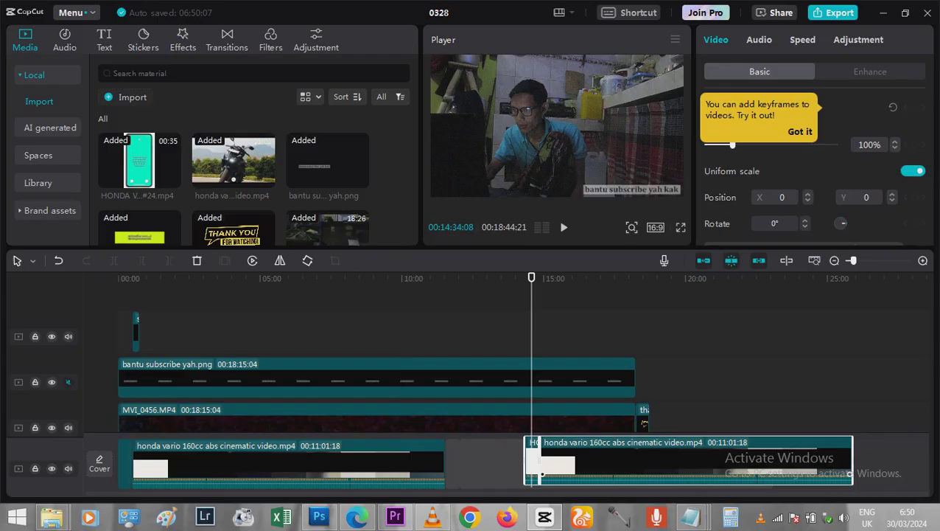
pyautogui.moveTo(543, 474); pyautogui.dragTo(542, 475)
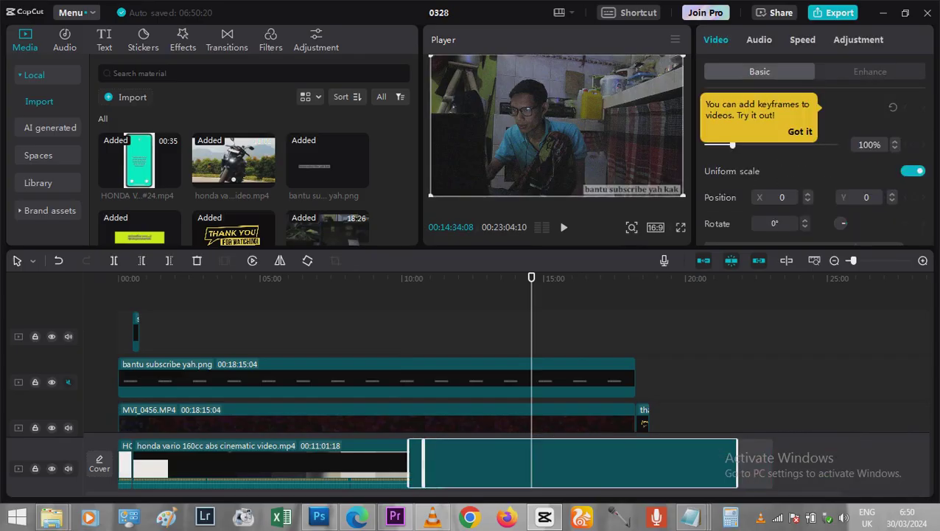
pyautogui.moveTo(426, 478)
pyautogui.mouseDown()
pyautogui.moveTo(473, 479)
pyautogui.moveTo(460, 477)
pyautogui.mouseUp()
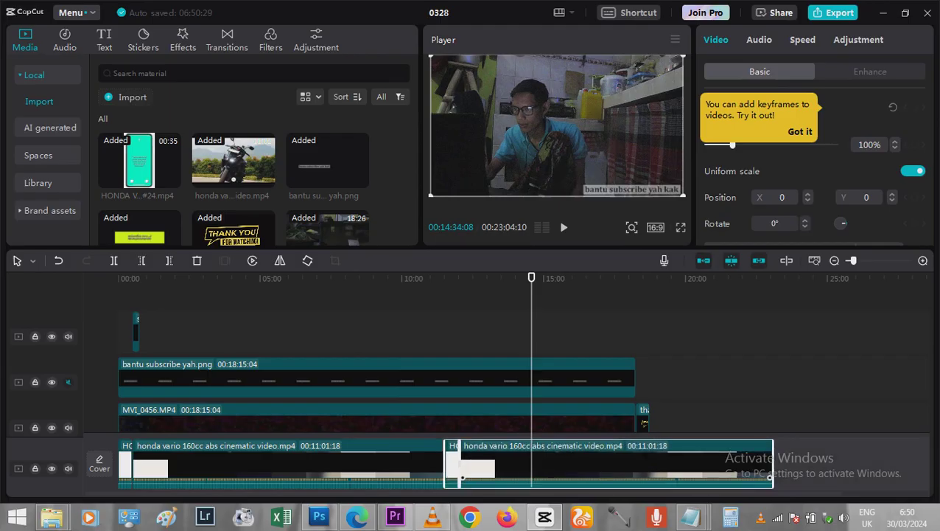
# - Trim the second honda clip to end alongside MVI_0456 at 00:18:44:21
pyautogui.click(696, 331)
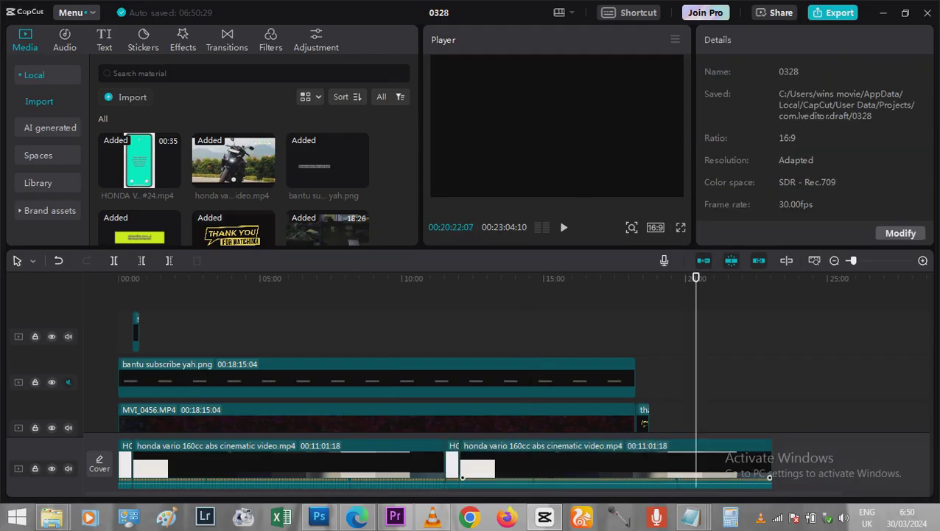
pyautogui.moveTo(770, 477); pyautogui.dragTo(637, 479)
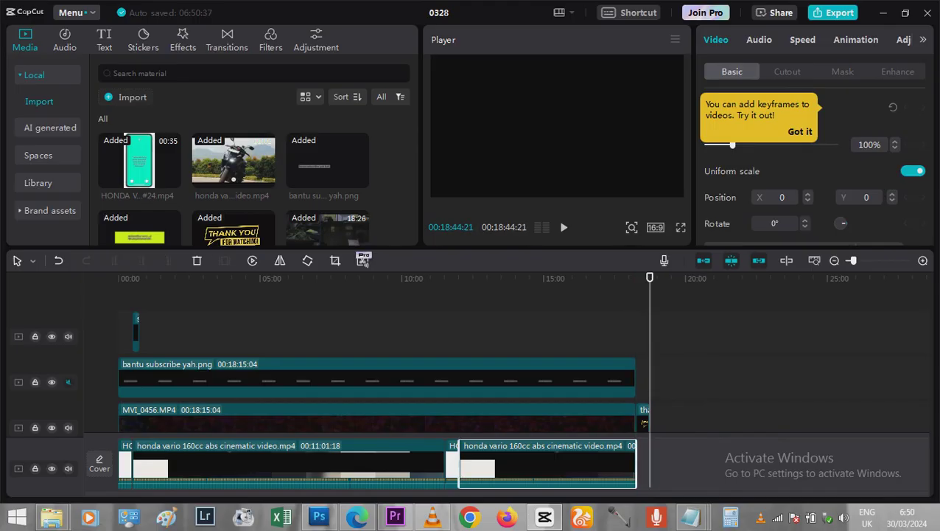
pyautogui.click(578, 278)
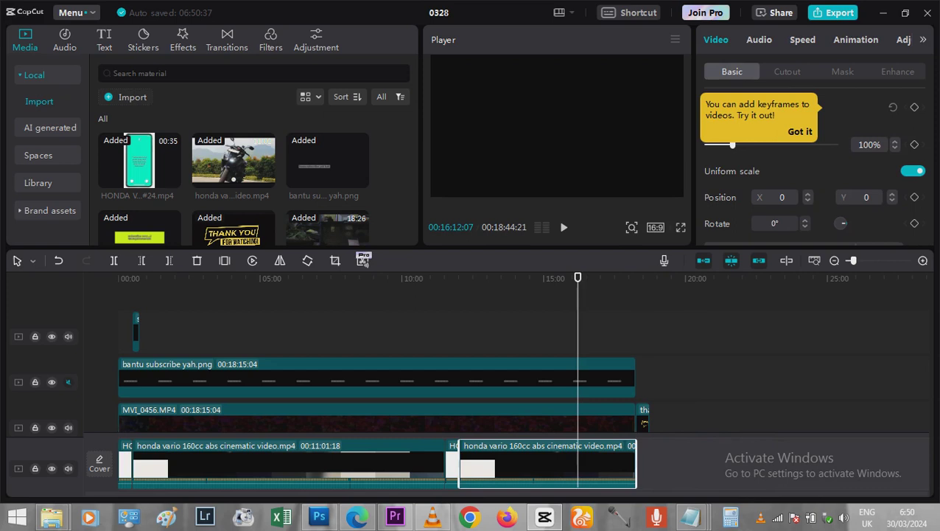
# - Mute the MVI_0456 track and the top track, then park the playhead at 00:30:17
pyautogui.click(376, 420)
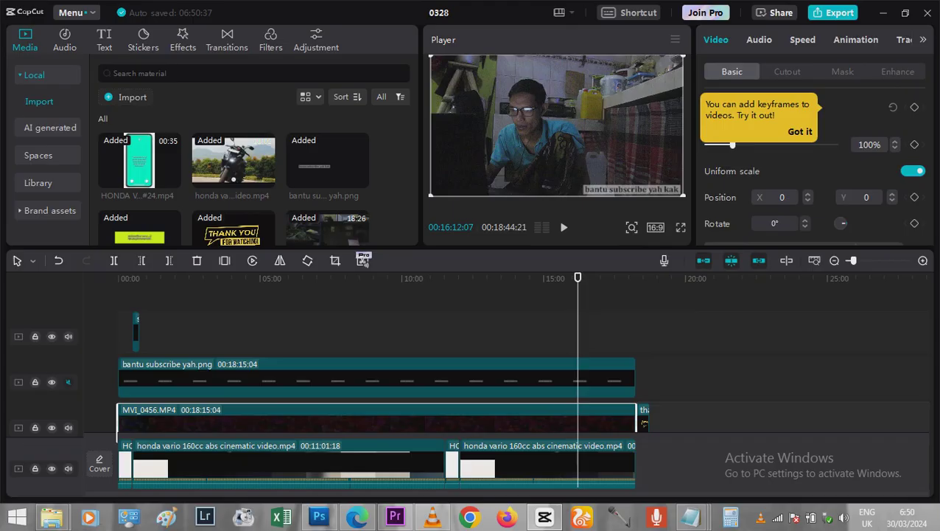
pyautogui.click(68, 428)
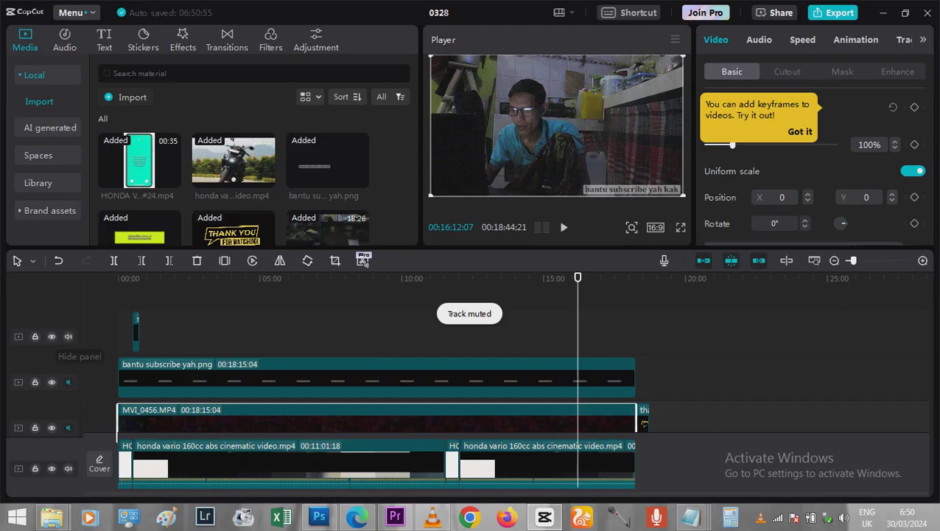
pyautogui.click(67, 336)
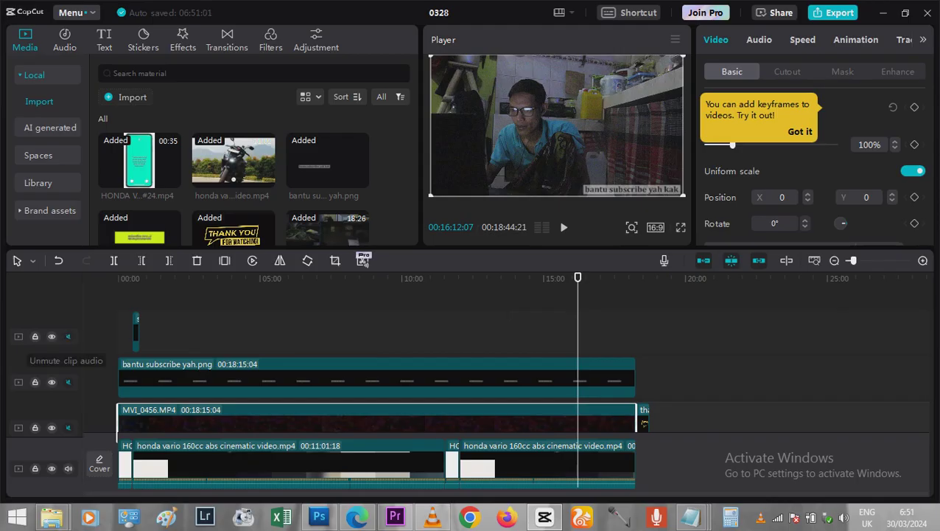
pyautogui.click(139, 278)
pyautogui.moveTo(139, 277); pyautogui.dragTo(133, 278)
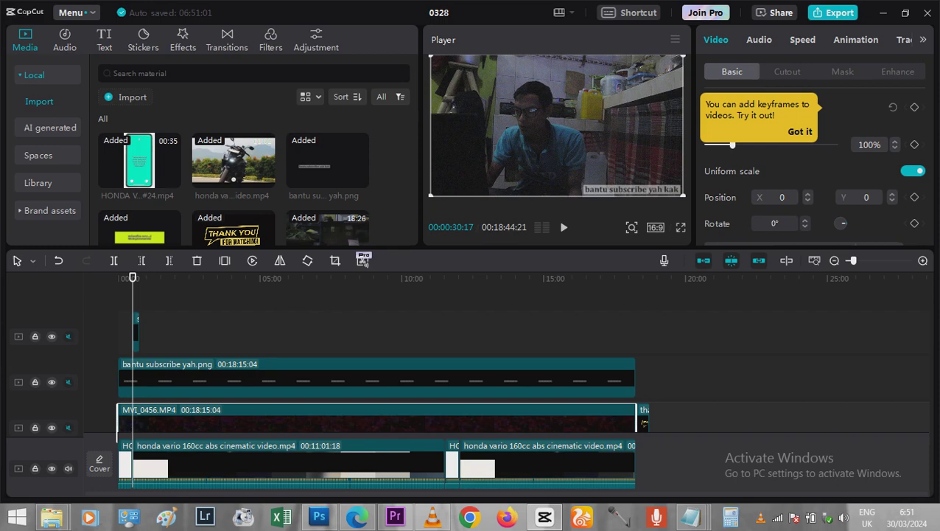
# - Zoom the timeline in twice around 00:30 and select the subscribe now 1.png sticker clip
pyautogui.hotkey('ctrl', '=')
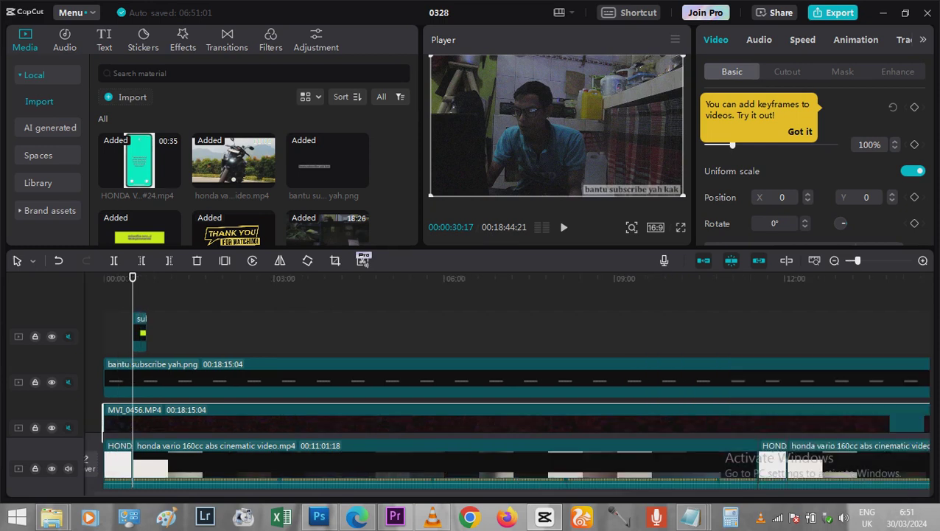
pyautogui.hotkey('ctrl', '=')
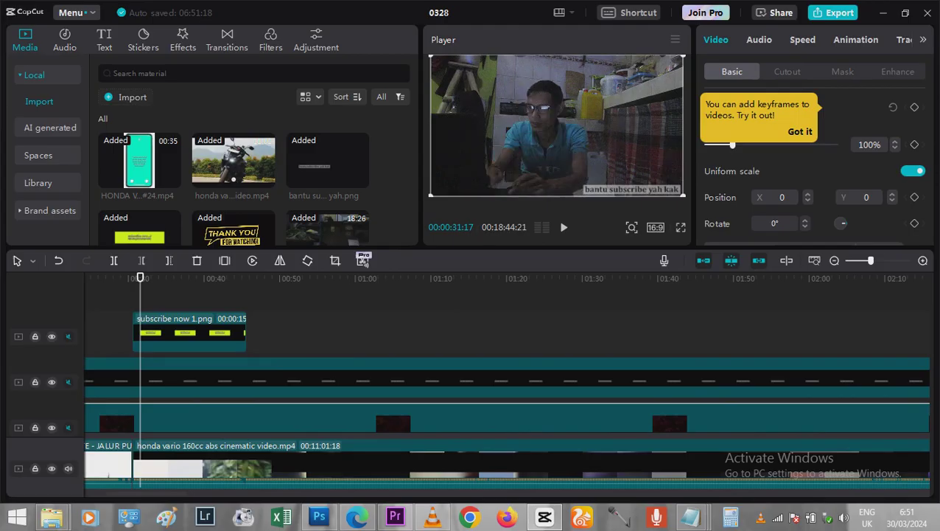
pyautogui.click(182, 332)
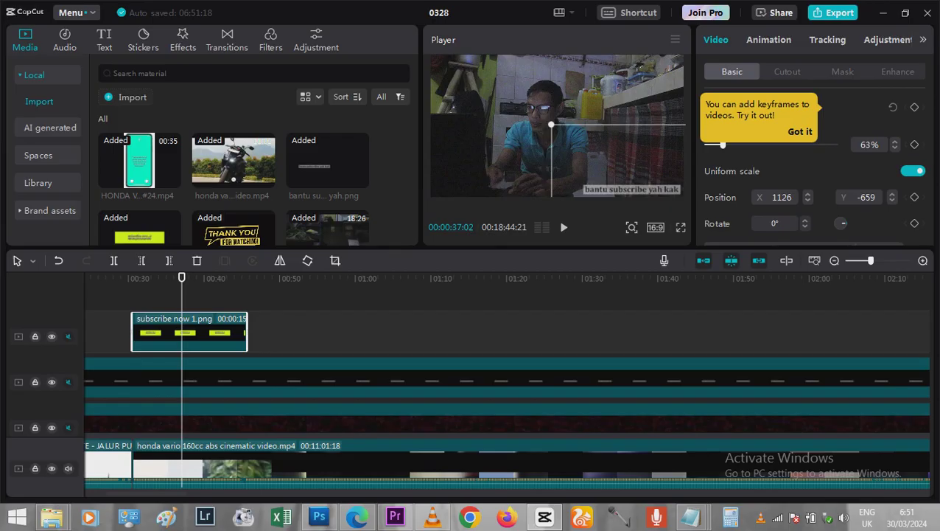
# - Add another subscribe now 1.png from the media library and stack it above the original clip
pyautogui.click(139, 230)
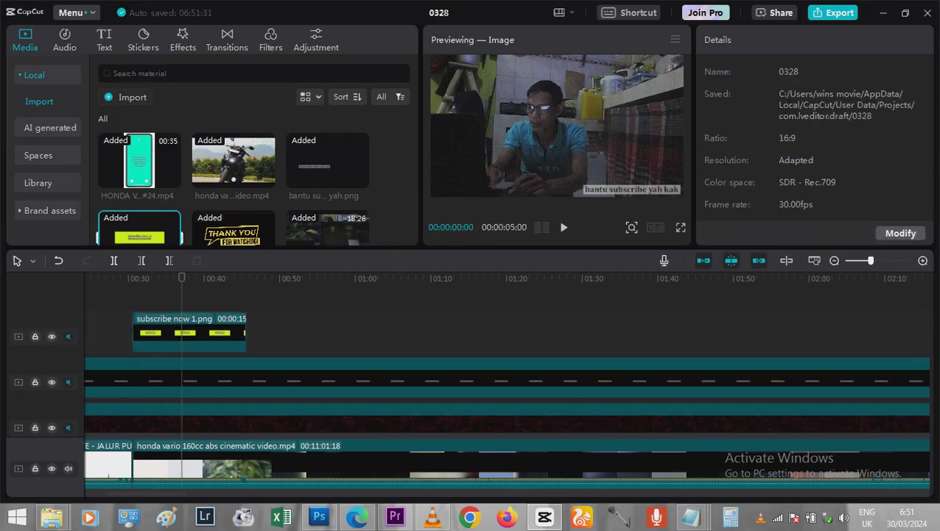
pyautogui.moveTo(140, 230); pyautogui.dragTo(276, 333)
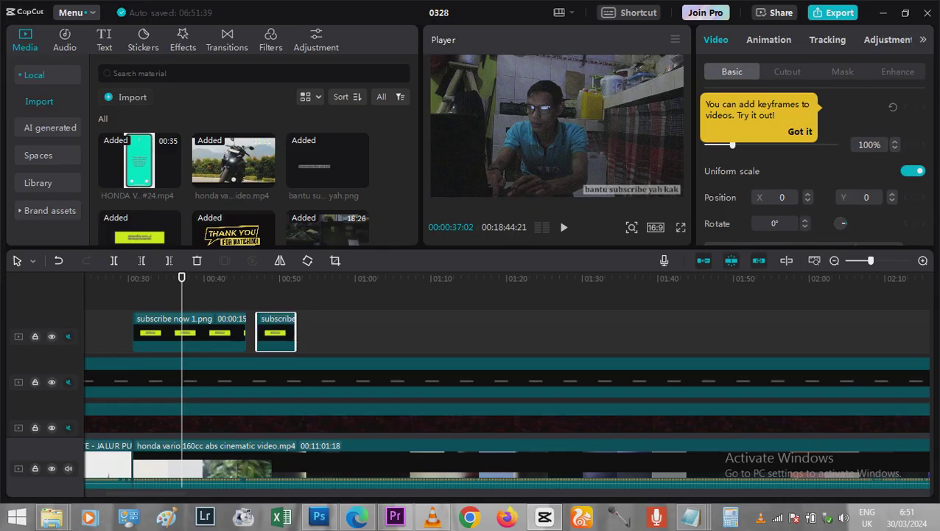
pyautogui.moveTo(275, 333); pyautogui.dragTo(151, 308)
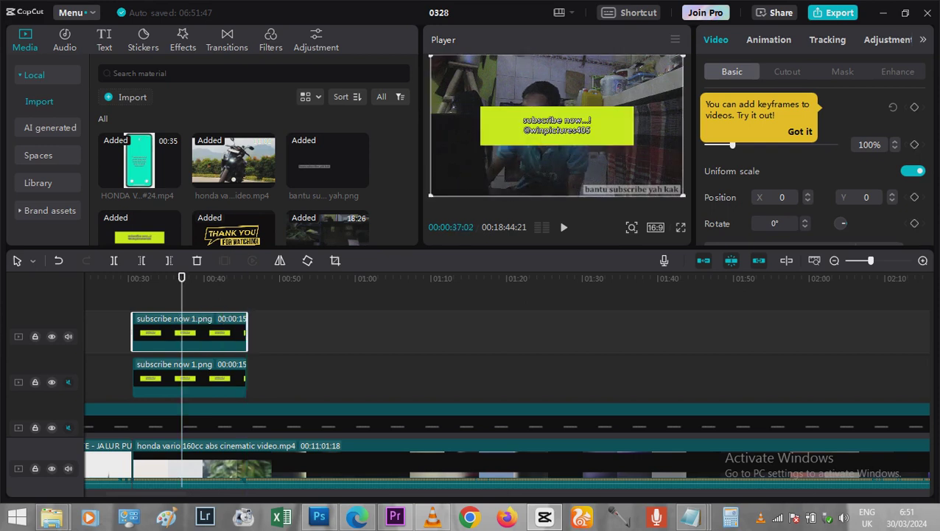
# - Scale the new subscribe sticker to 63% and place it at the frame's lower right
pyautogui.moveTo(731, 144); pyautogui.dragTo(724, 145)
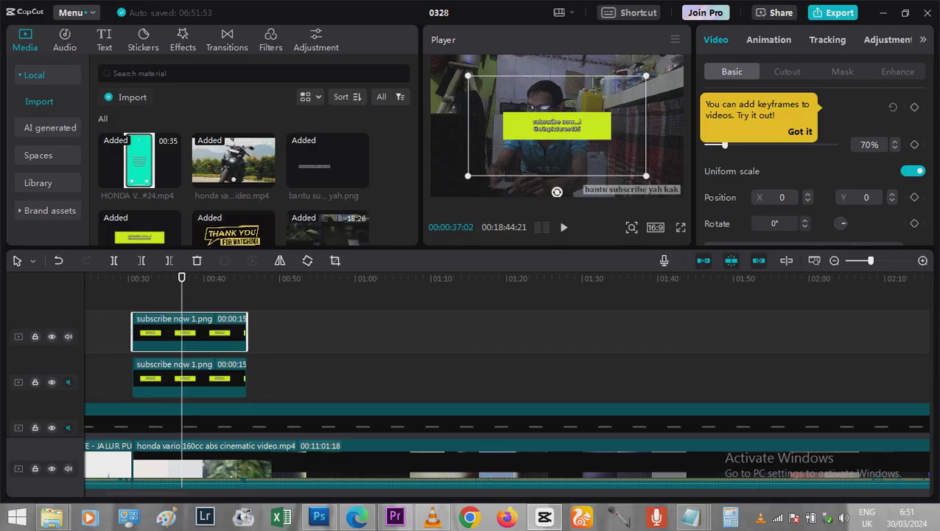
pyautogui.moveTo(557, 125); pyautogui.dragTo(630, 168)
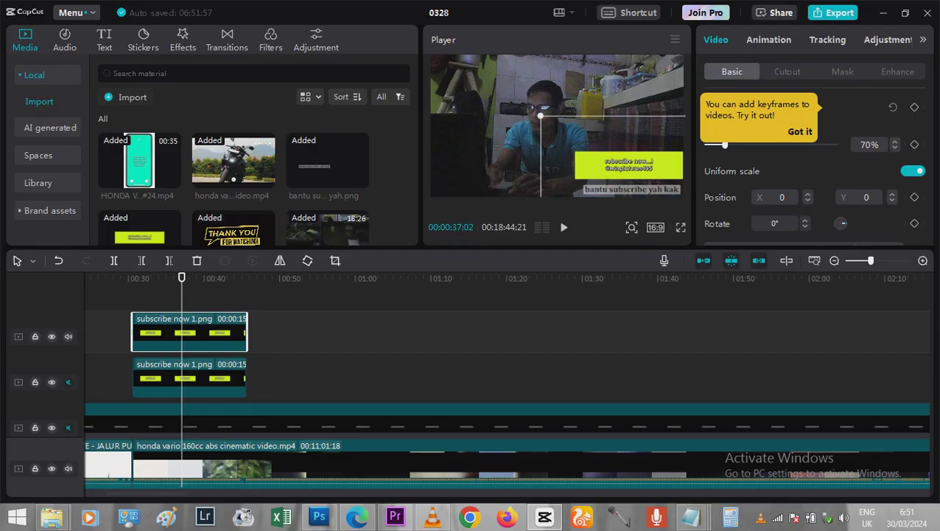
pyautogui.moveTo(724, 144); pyautogui.dragTo(722, 144)
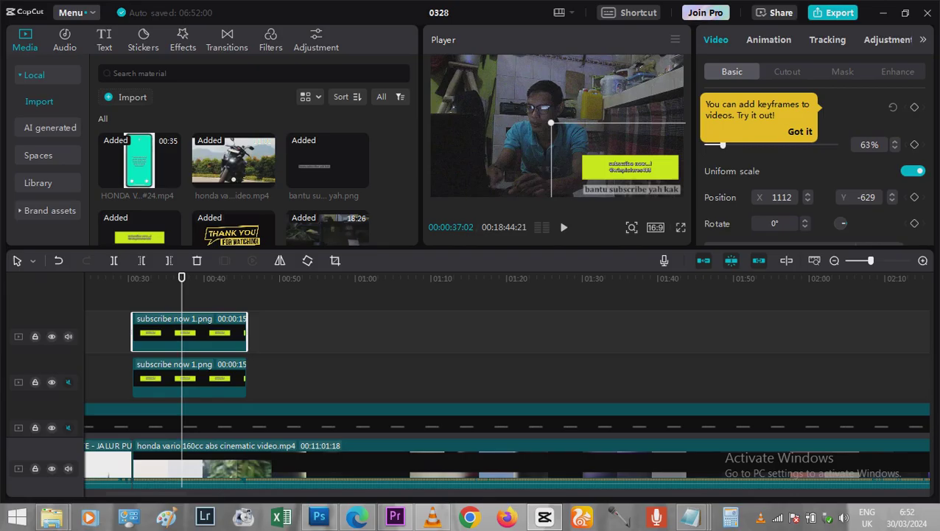
pyautogui.moveTo(630, 168); pyautogui.dragTo(631, 169)
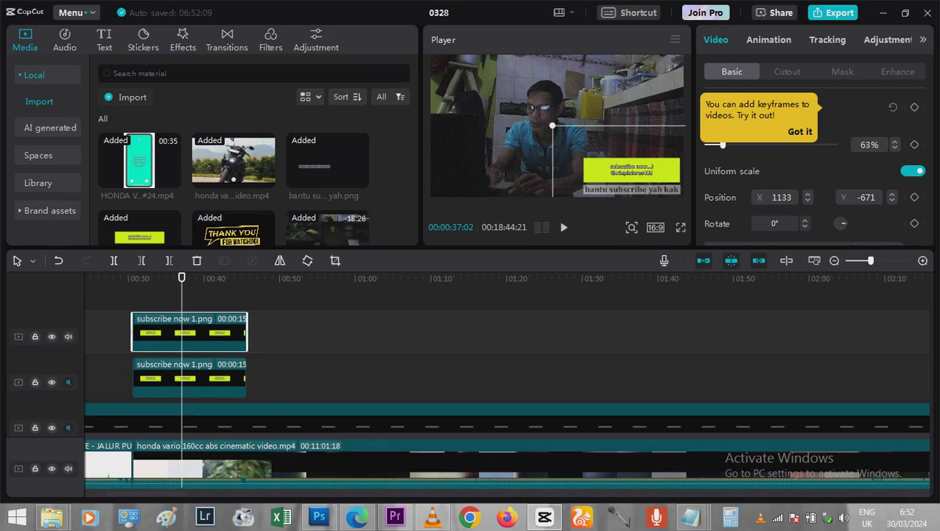
pyautogui.click(188, 379)
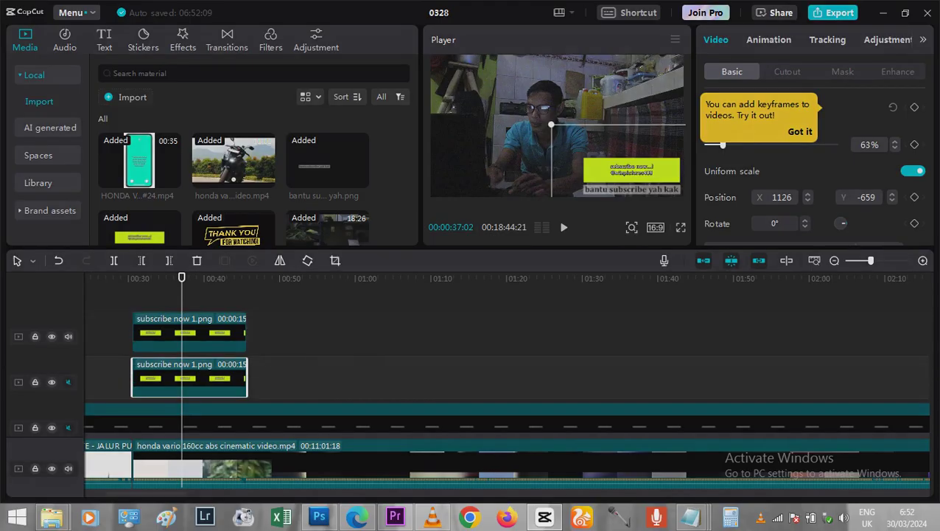
# - Delete the lower duplicate subscribe clip and return the playhead to about 00:15
pyautogui.rightClick(193, 377)
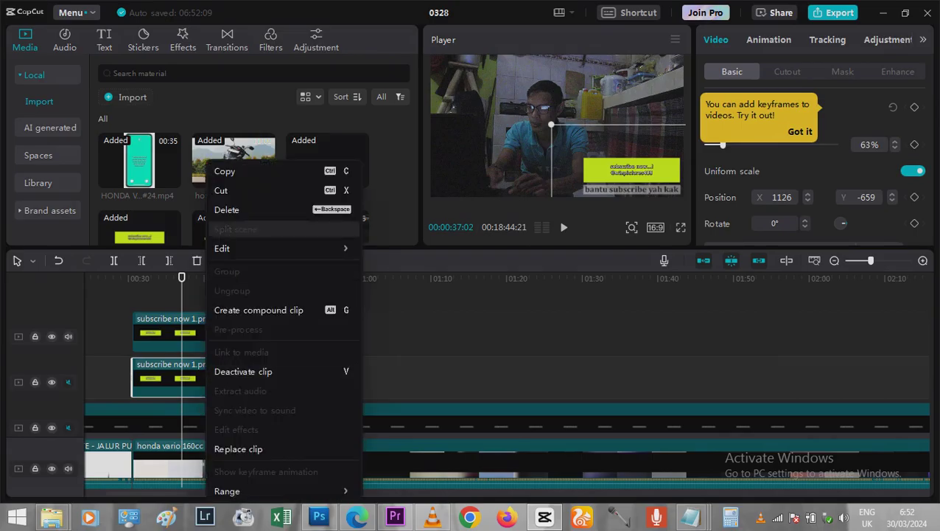
pyautogui.press('Escape')
pyautogui.press('Delete')
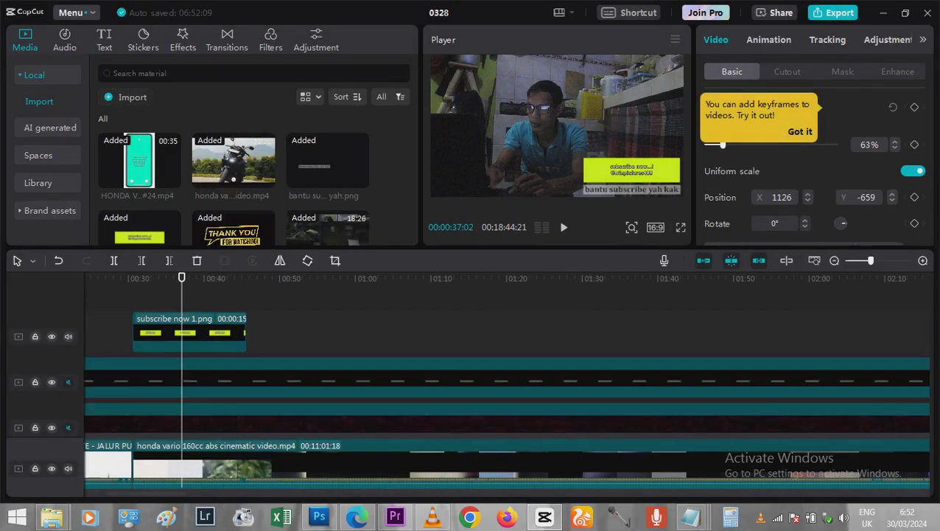
pyautogui.click(87, 278)
pyautogui.moveTo(87, 278); pyautogui.dragTo(52, 427)
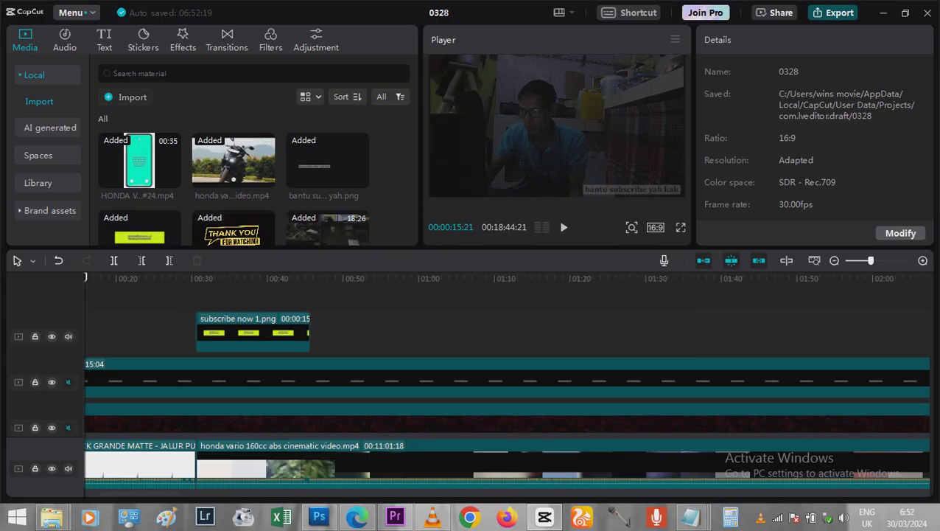
# - Export the project as 0328(5), a 720P, 30fps H.264 mp4, using Ctrl+E
pyautogui.hotkey('ctrl', 'e')
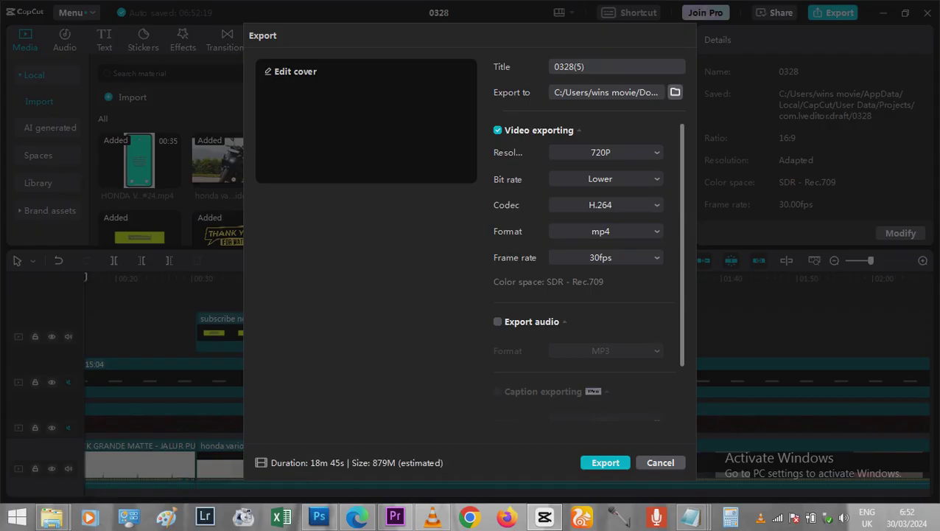
pyautogui.press('Return')
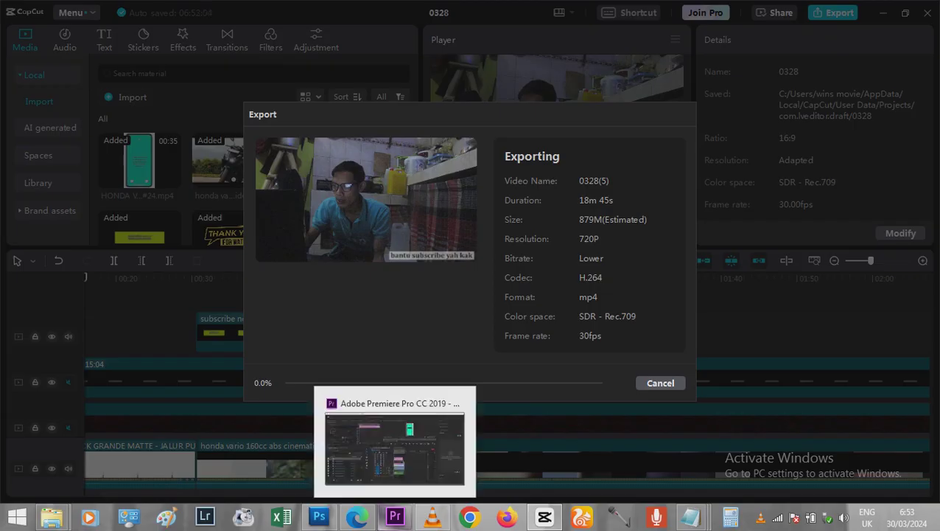
pyautogui.moveTo(358, 518)
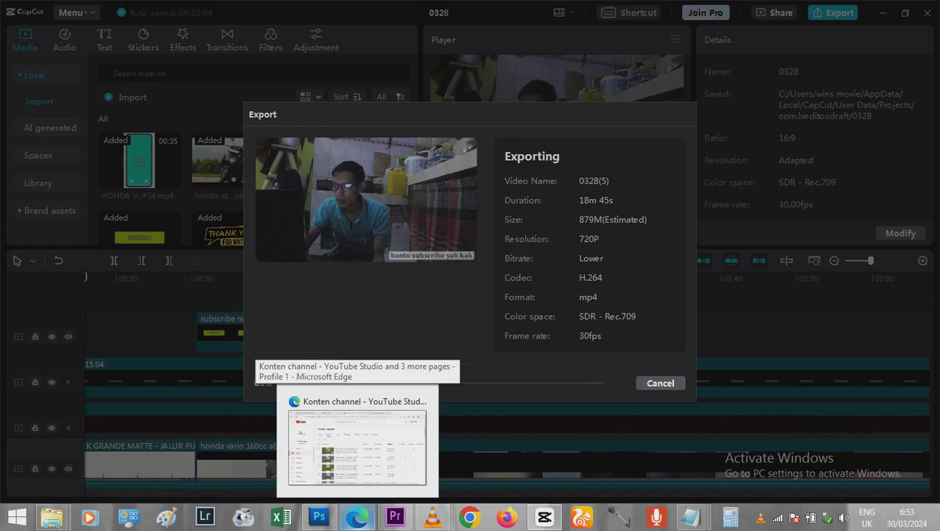
# - Bring Premiere Pro's story wa 1 project with the JALAN RAYA PUNCAK SORTS 1 sequence to the front
pyautogui.click(395, 515)
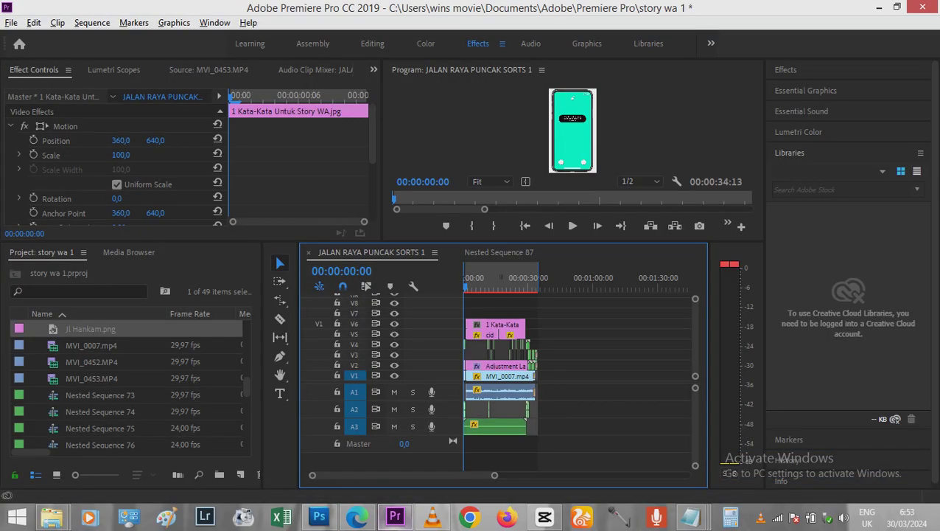